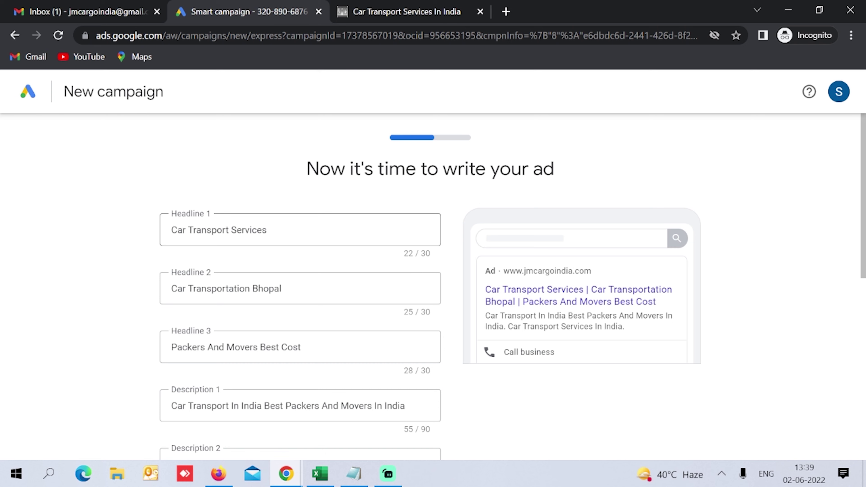
Step: Replace 'Transportation Bhopal' in Headline 2 so it reads 'Car shifting solutions'
scroll(202, 235, "down", 5)
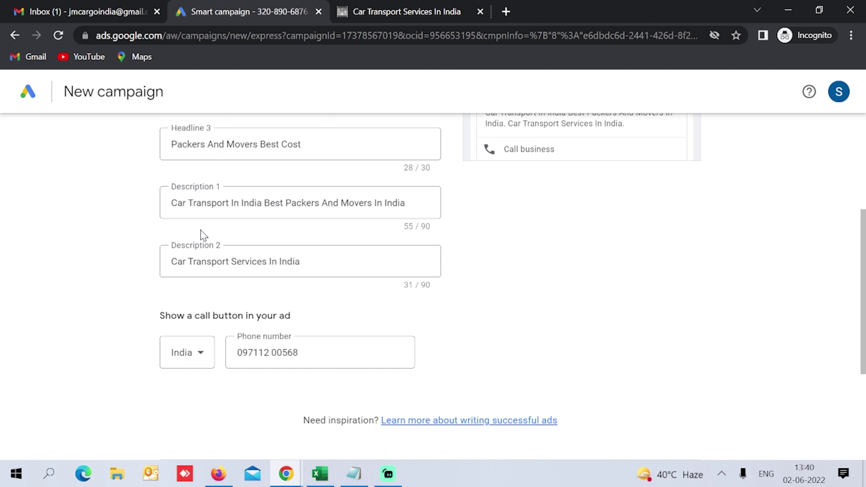
scroll(203, 236, "up", 5)
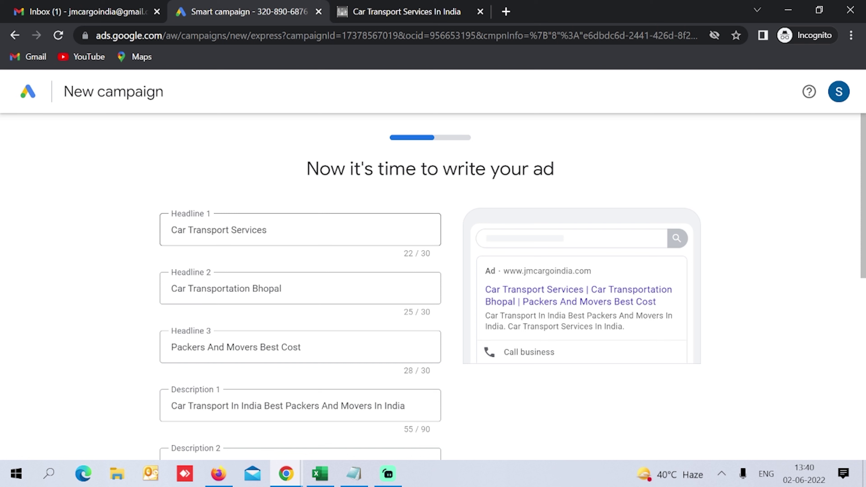
left_click(190, 288)
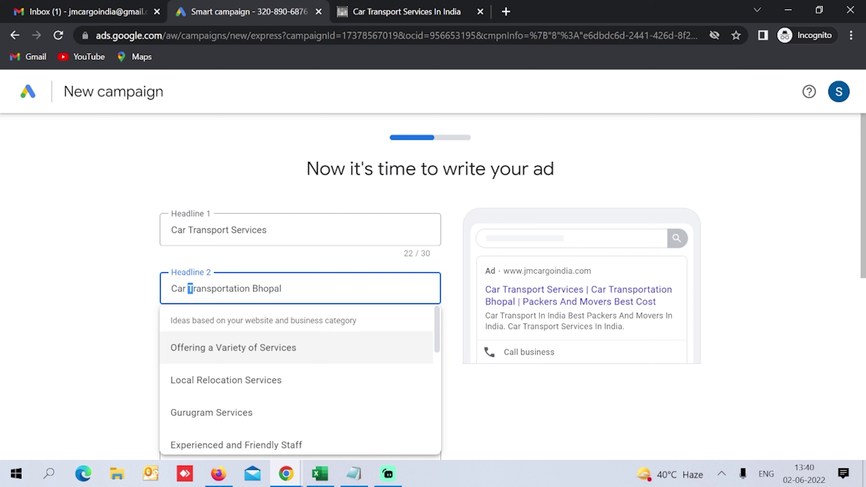
left_click(145, 288)
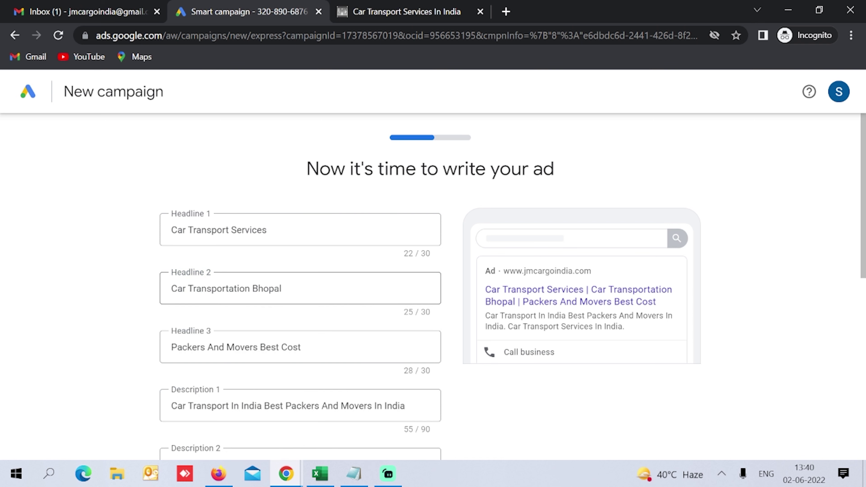
left_click_drag(282, 289, 188, 289)
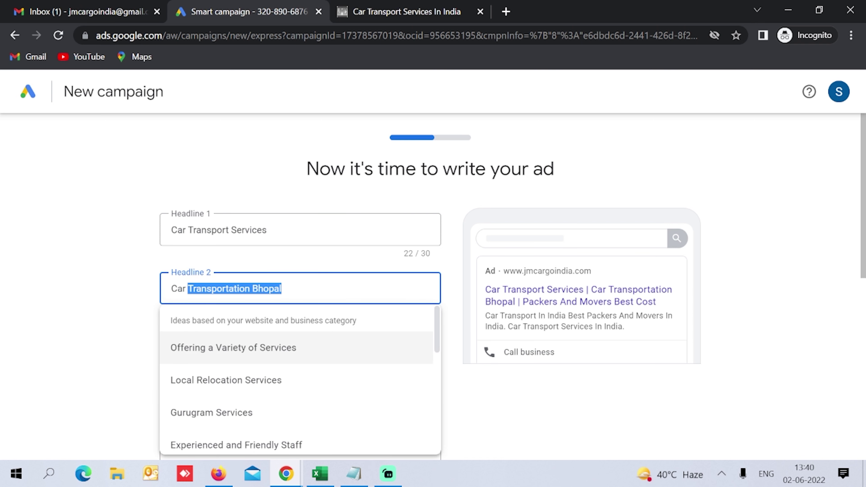
type("shifting soluti")
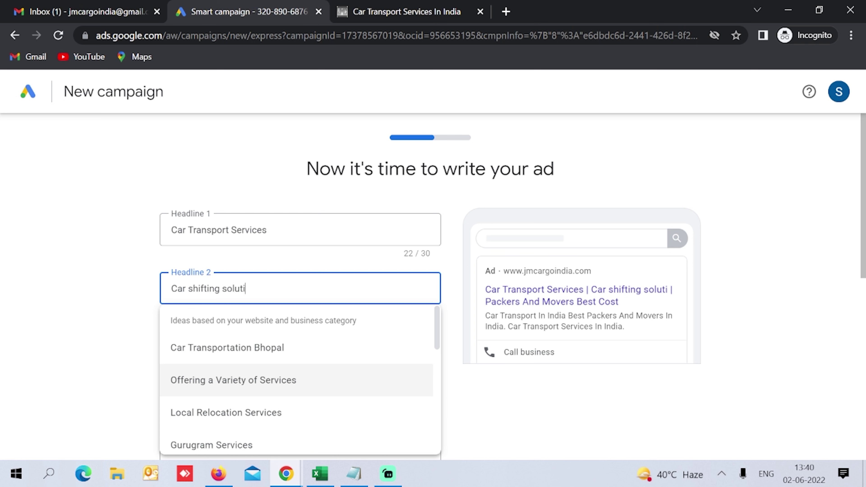
type("ons")
left_click(92, 288)
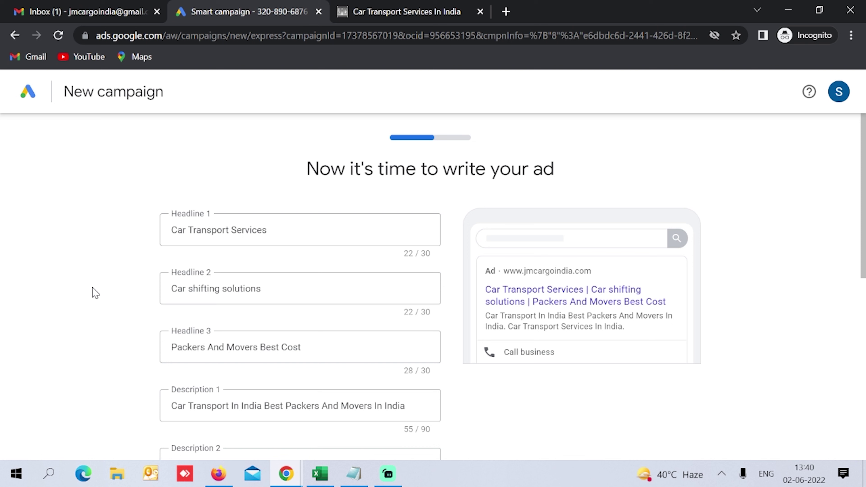
Step: Change Headline 3 to 'Car Relocation Services'
key("Tab")
type("Car Relocation Serv")
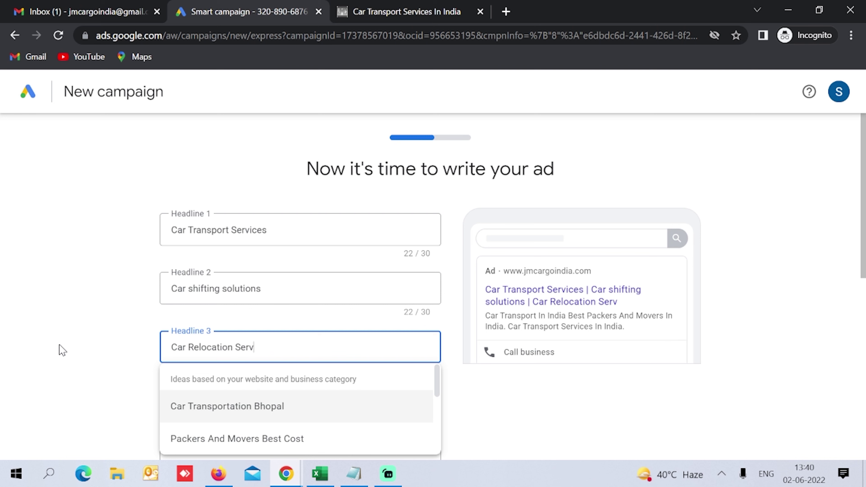
type("ices")
left_click(119, 385)
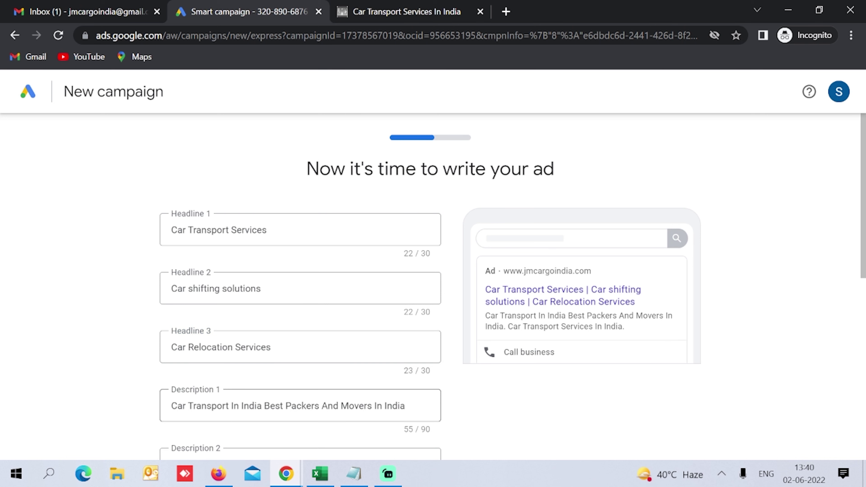
scroll(242, 403, "down", 3)
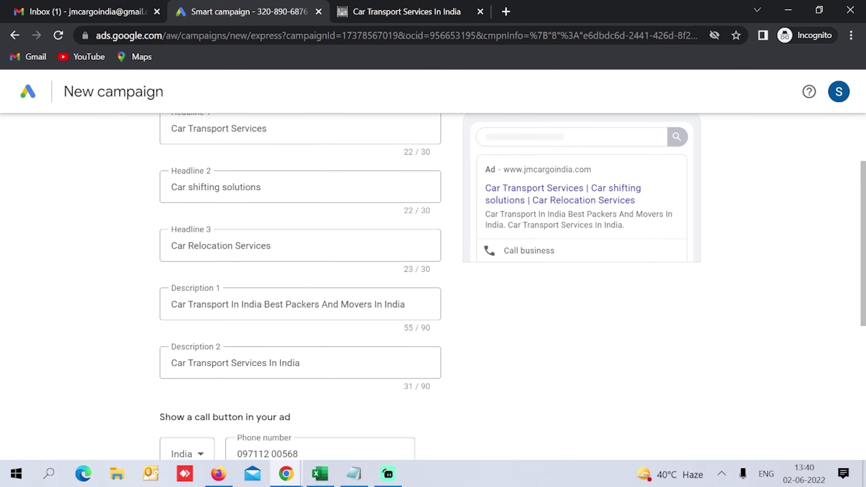
Step: Use the JMC website copy for Description 1 and 2, then advance to keyword themes
left_click(405, 319)
left_click(513, 316)
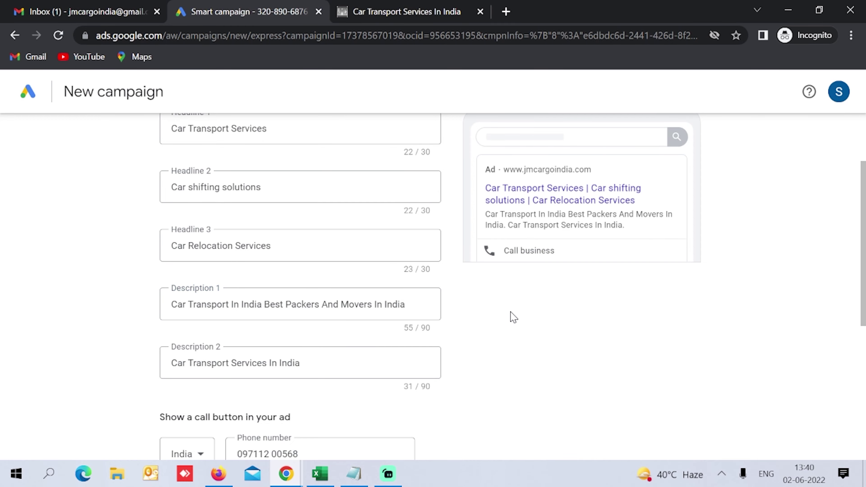
left_click(390, 14)
scroll(444, 274, "down", 15)
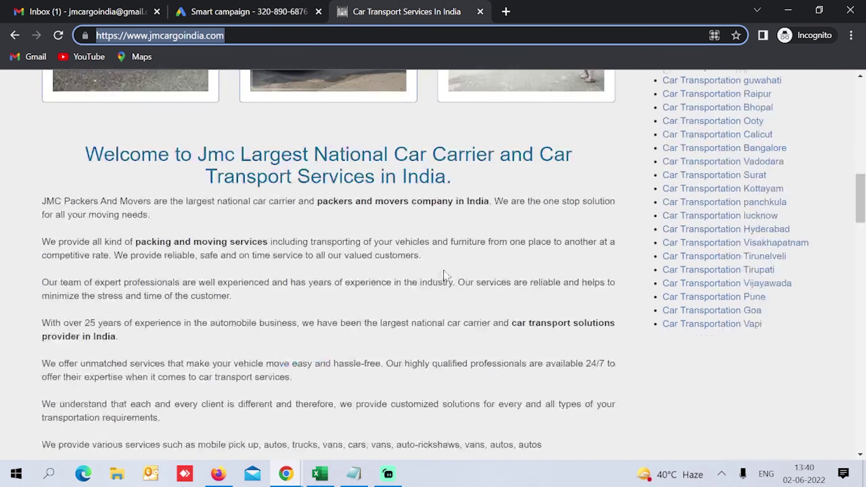
scroll(429, 278, "up", 10)
scroll(160, 195, "down", 12)
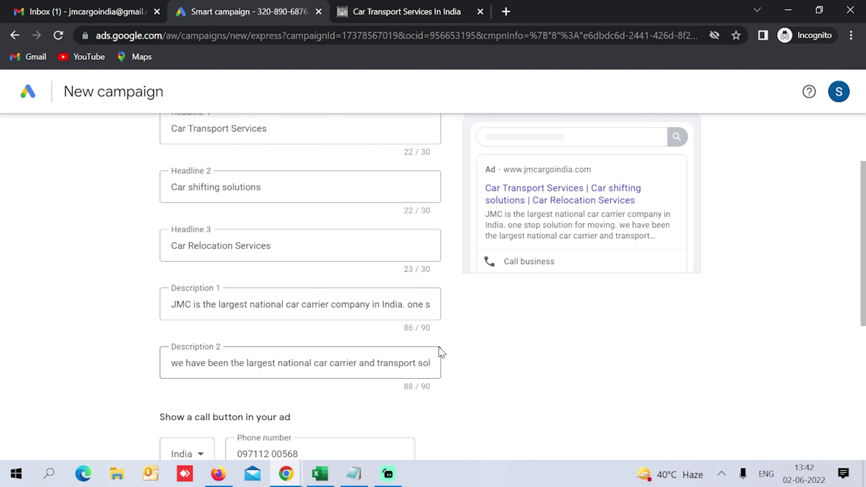
scroll(441, 353, "down", 5)
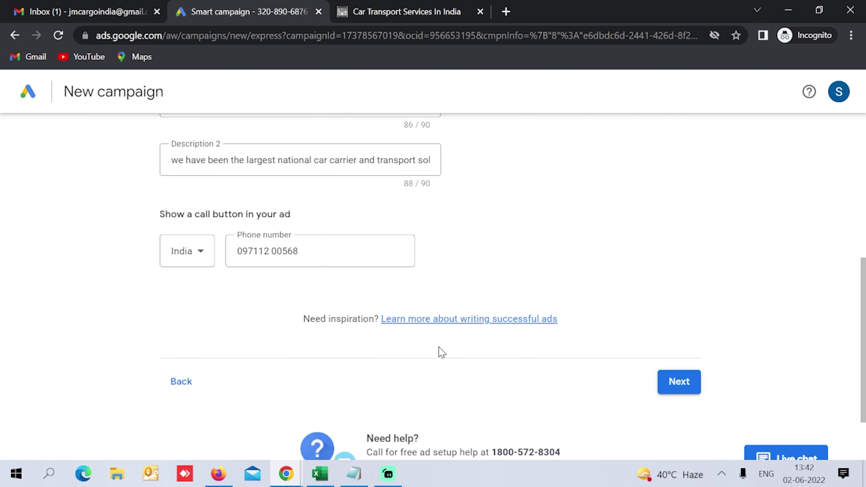
left_click(695, 387)
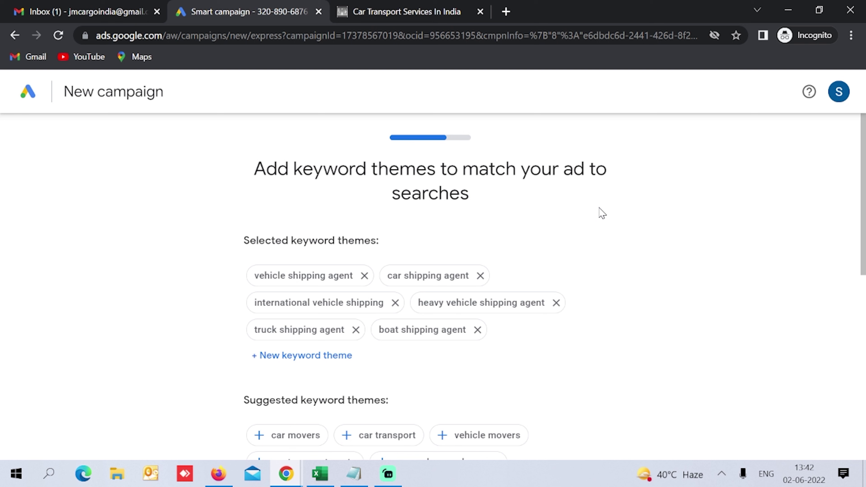
Step: Remove the truck, boat, heavy vehicle, international vehicle and vehicle shipping agent keyword themes
left_click(357, 330)
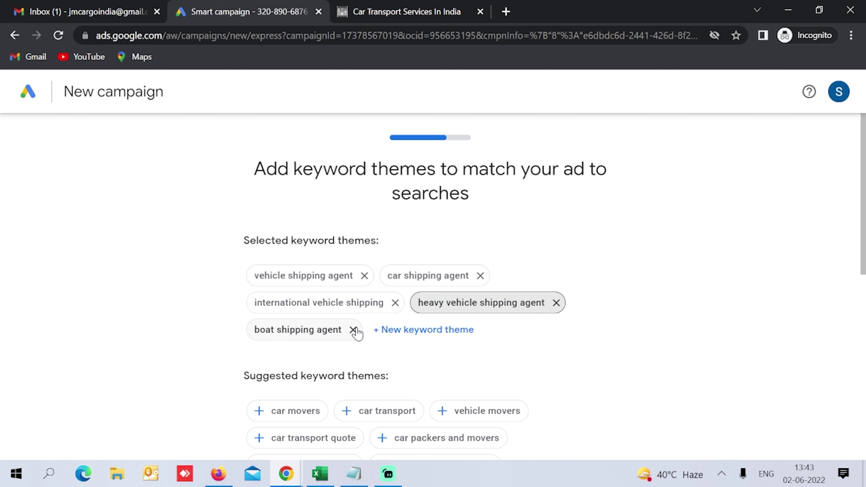
left_click(354, 330)
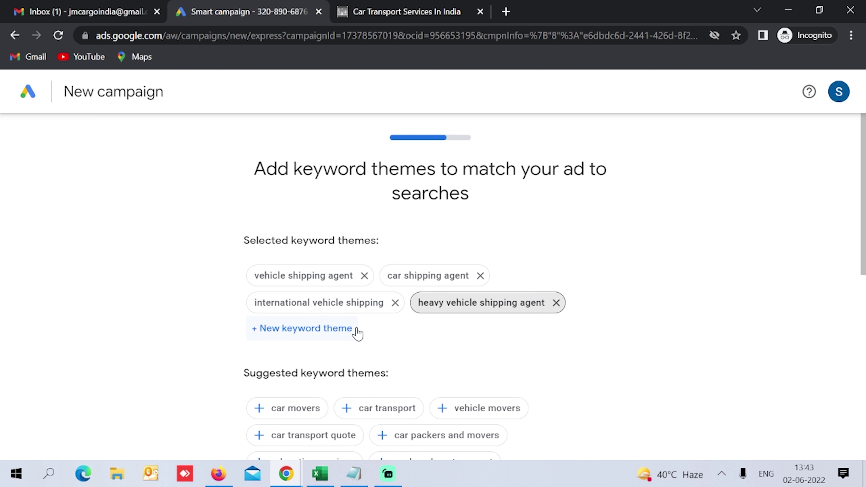
left_click(556, 303)
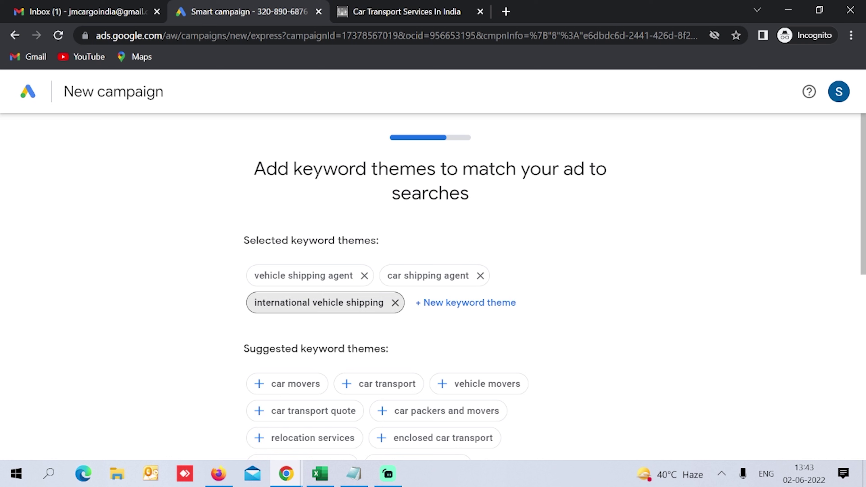
left_click(395, 303)
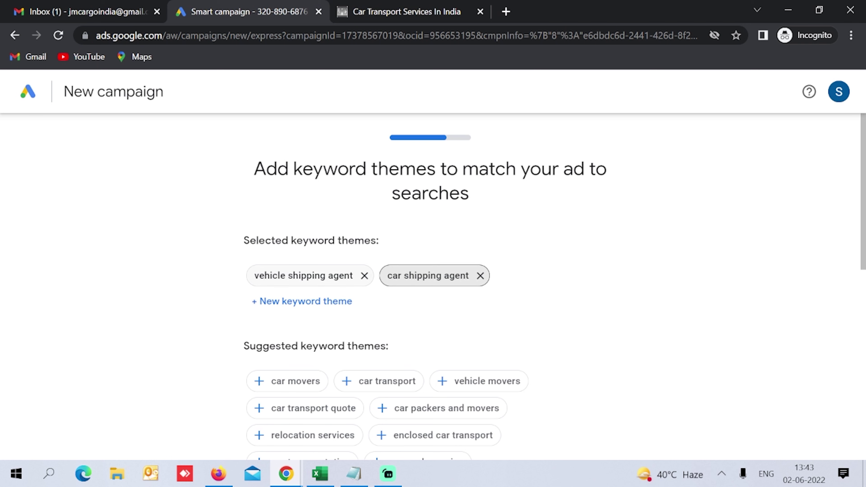
left_click(364, 276)
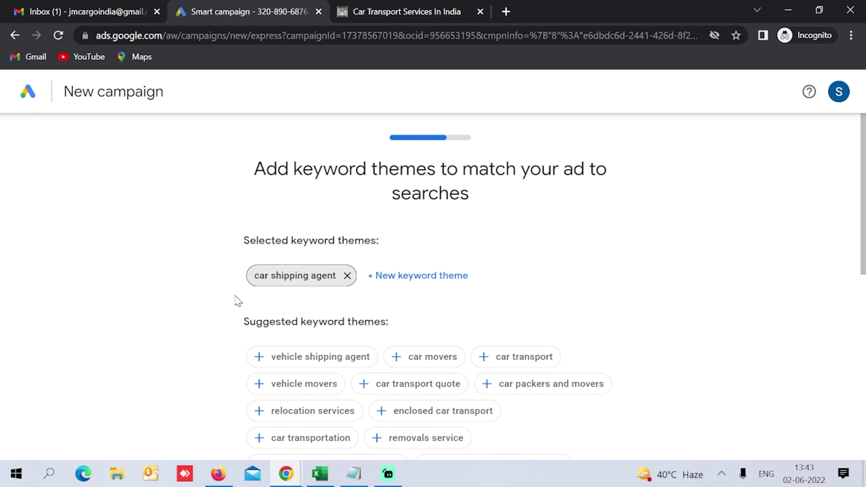
Step: Add car movers, car transport, vehicle movers, car transport quote, car packers and movers, and car transportation themes
left_click(396, 358)
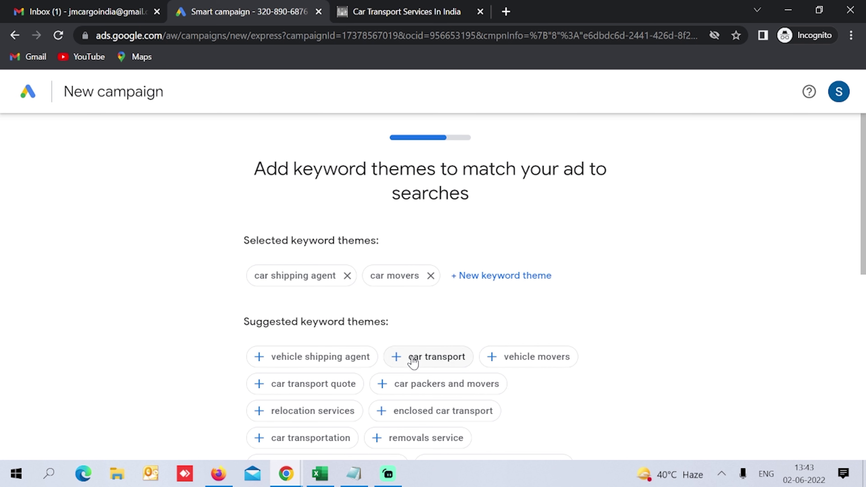
left_click(426, 364)
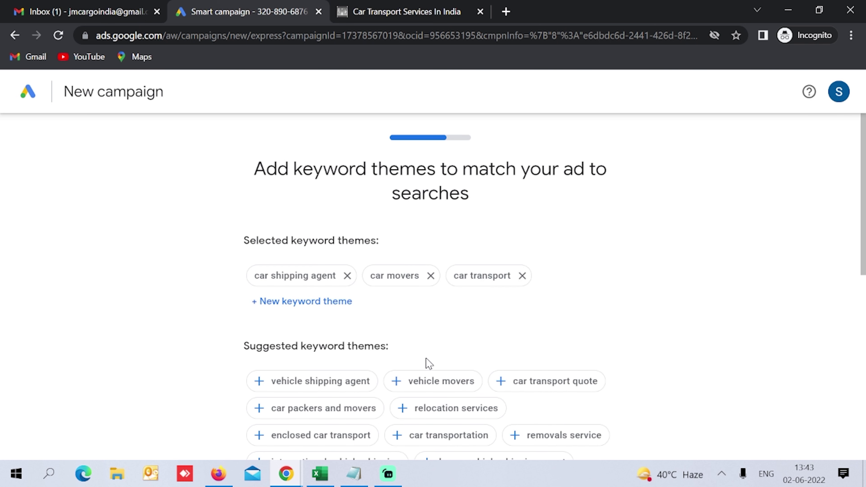
left_click(410, 390)
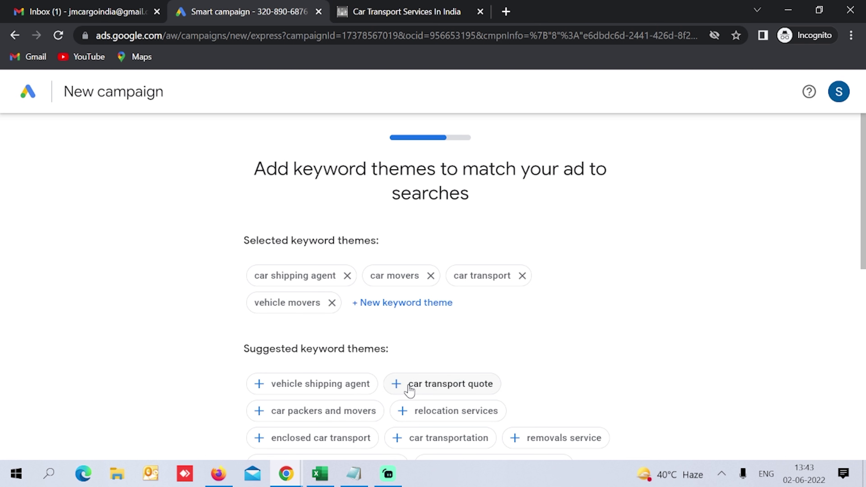
left_click(434, 391)
left_click(424, 392)
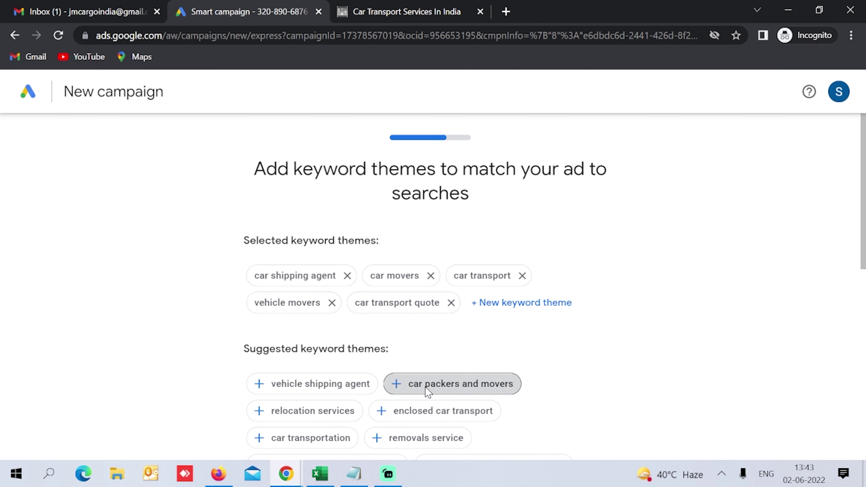
scroll(485, 377, "down", 3)
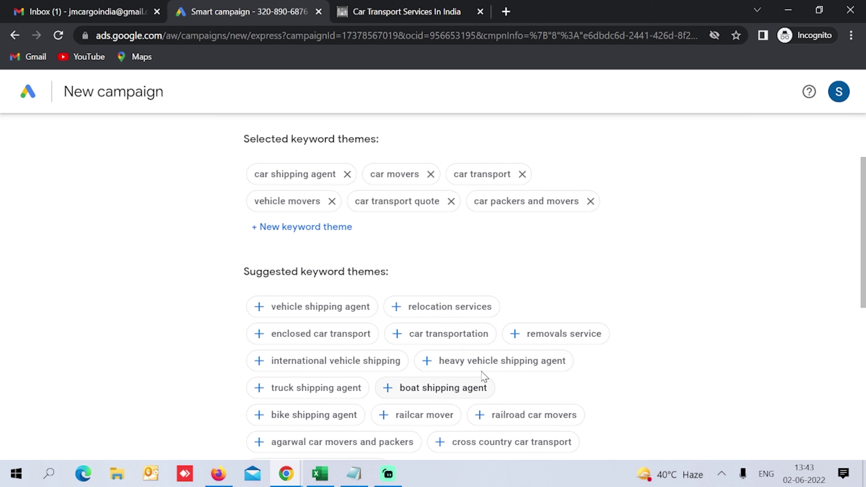
left_click(462, 341)
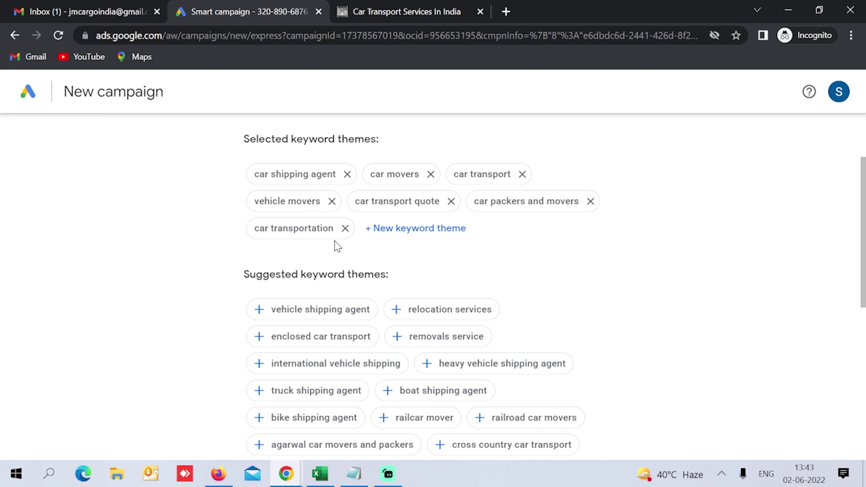
scroll(336, 250, "down", 3)
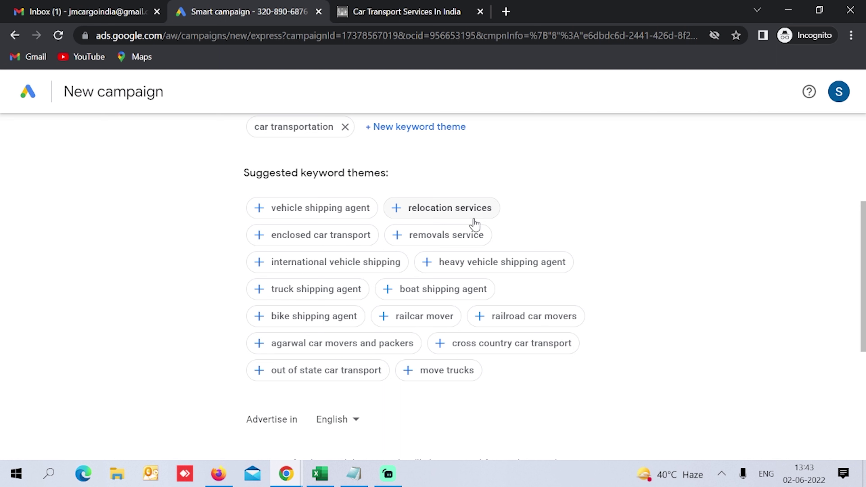
Step: Paste Car Carrier Service and Car Delivery Service from the Notepad list as custom keyword themes
left_click(368, 478)
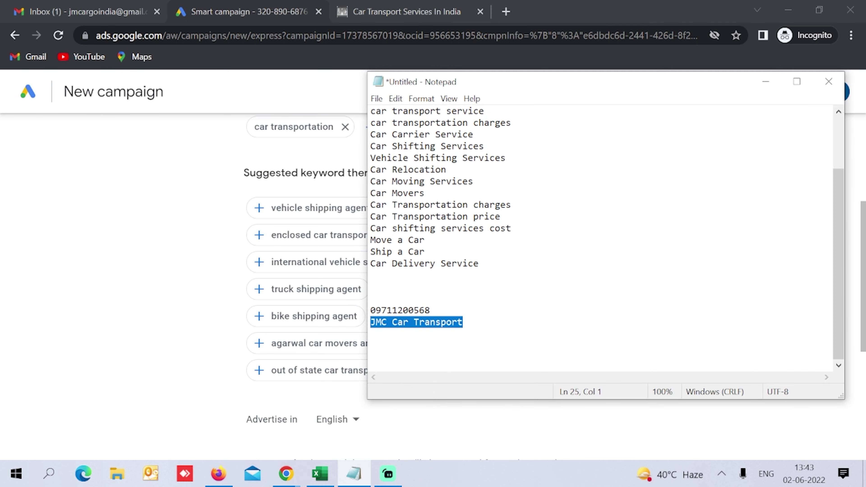
left_click_drag(474, 134, 370, 134)
key("ctrl+c")
left_click(297, 127)
scroll(341, 205, "up", 5)
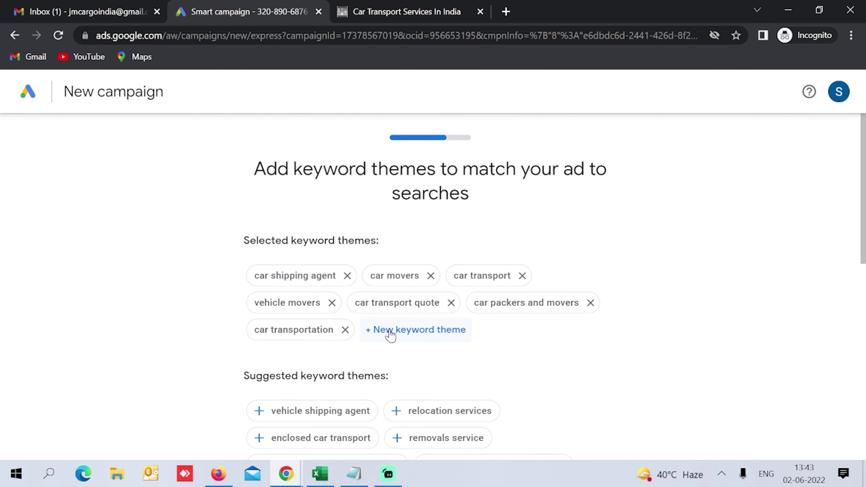
left_click(417, 335)
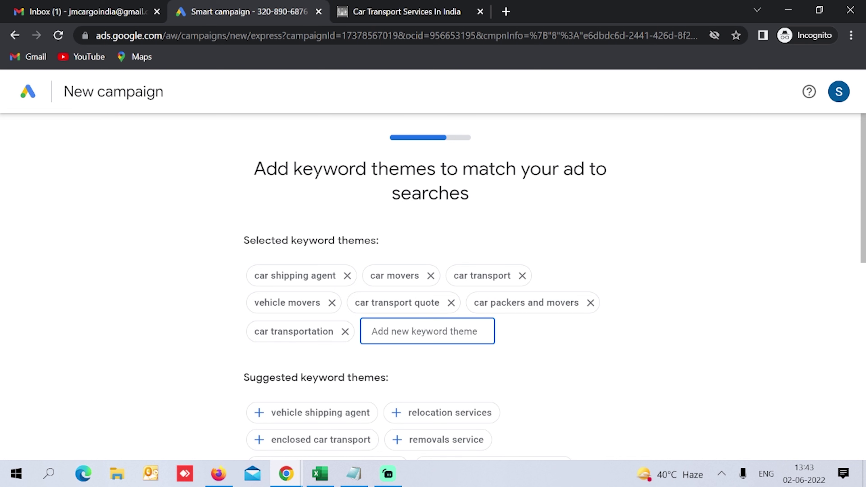
key("ctrl+v")
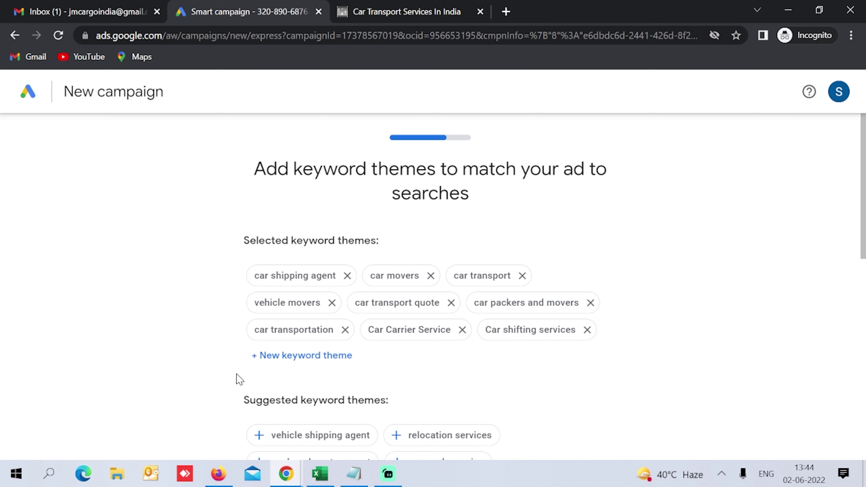
left_click(293, 356)
type("Car Delivery Service")
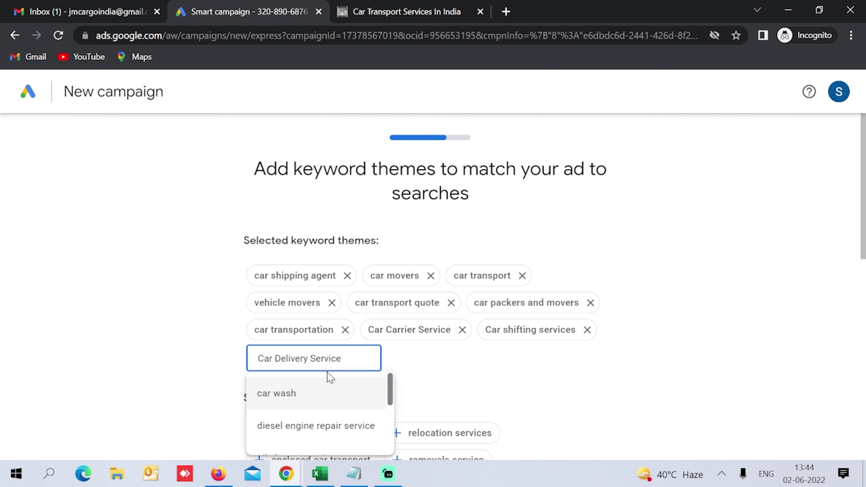
key("Return")
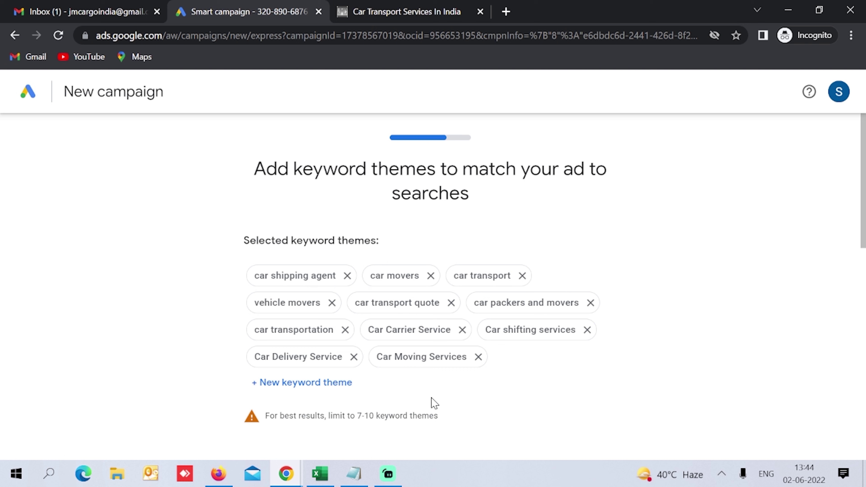
Step: Remove the Car Moving Services theme and continue to ad locations
left_click(478, 357)
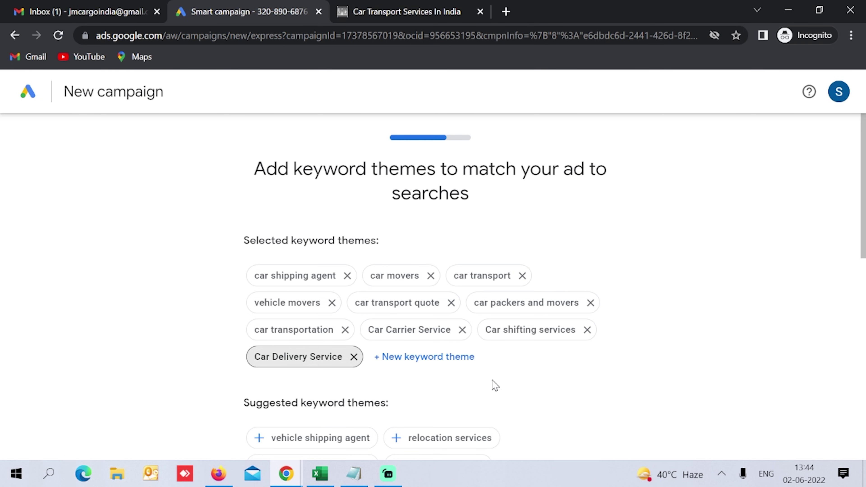
scroll(489, 357, "down", 10)
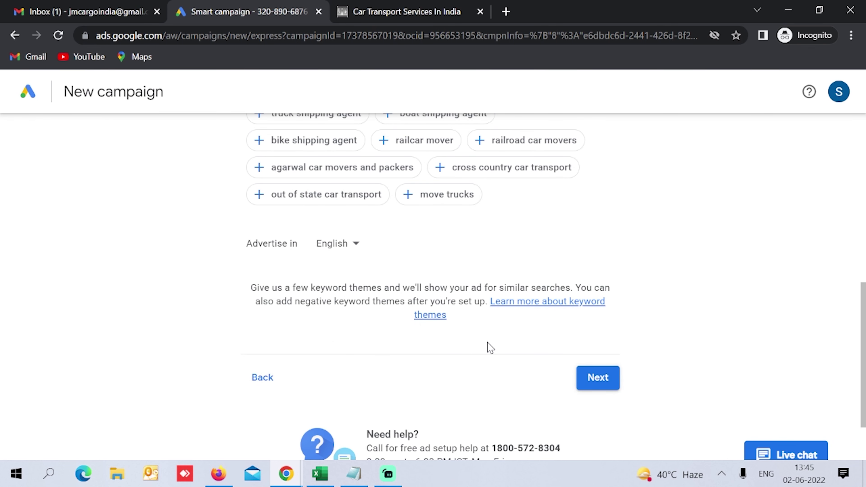
left_click(593, 381)
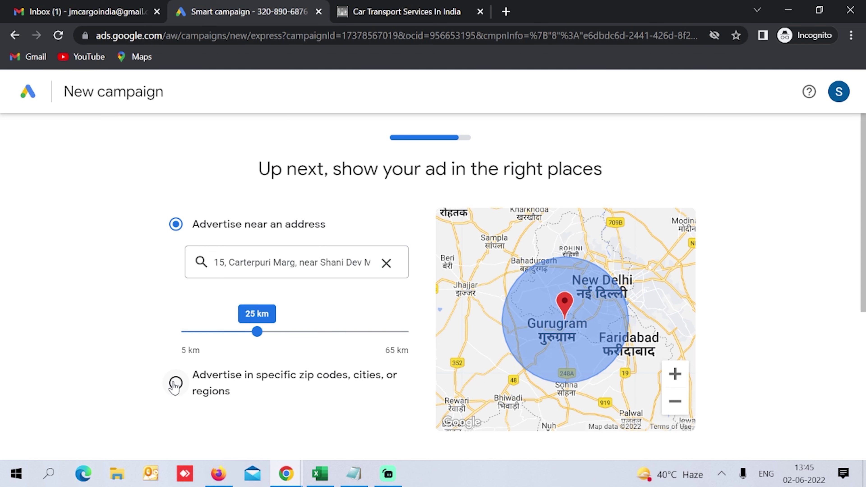
Step: Switch to targeting specific cities and remove Sarhol, Inayatpur and Sarai Alawardi
left_click(176, 383)
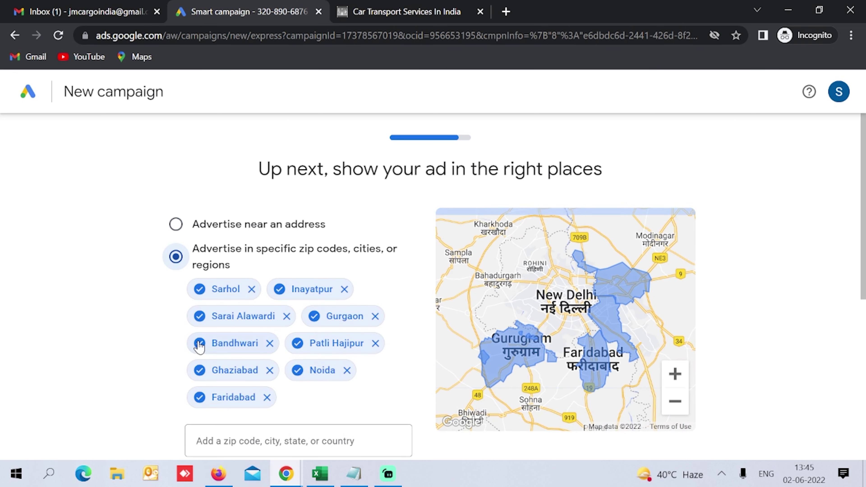
left_click(252, 289)
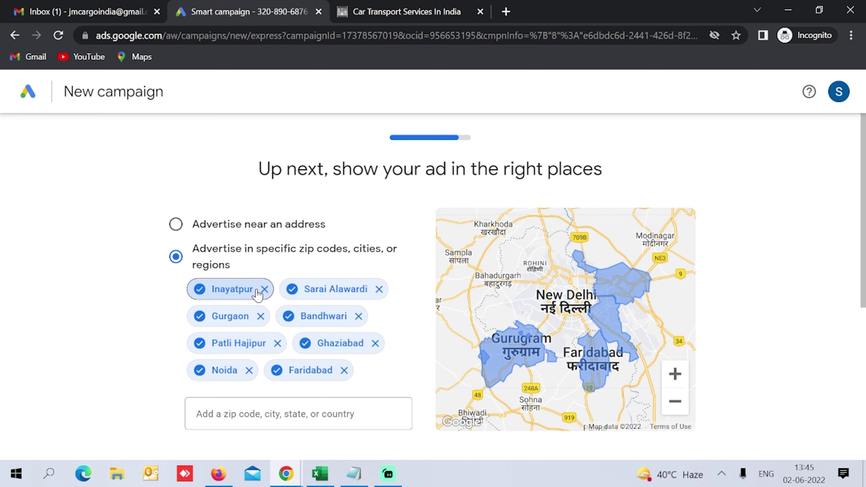
left_click(264, 290)
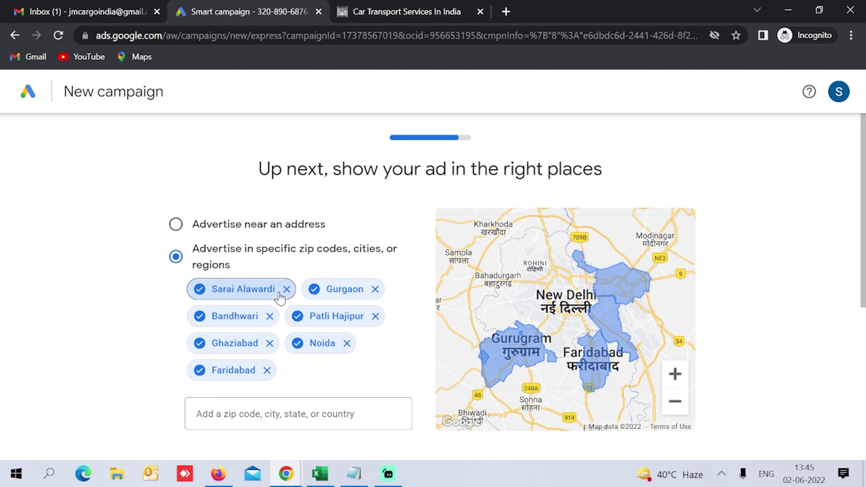
left_click(287, 289)
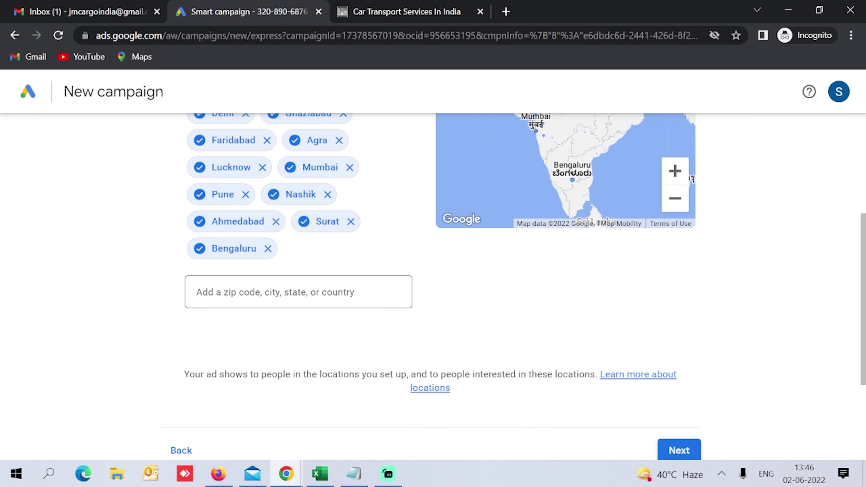
Step: Add Chennai, Kochi and Thiruvananthapuram as target locations, and search for Pondicherry
type("chenn")
left_click(271, 327)
type("kochi")
left_click(239, 362)
type("triv")
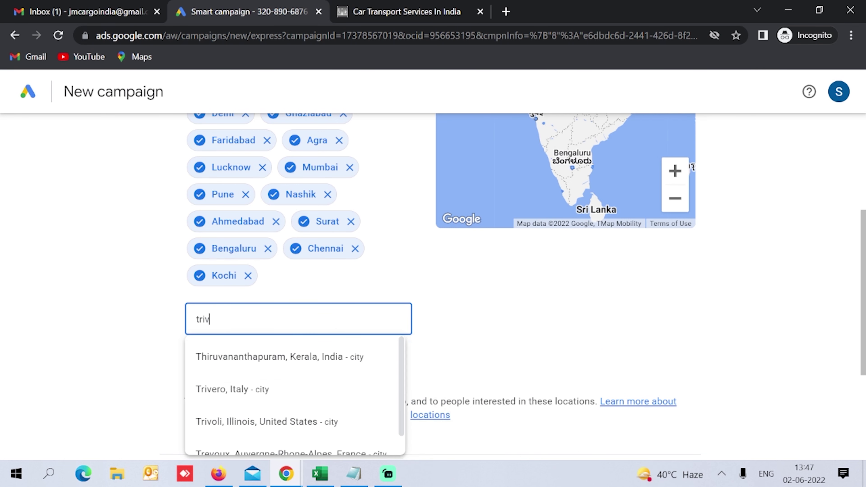
left_click(275, 357)
type("Hyder")
key("BackSpace")
key("BackSpace")
key("BackSpace")
key("BackSpace")
key("BackSpace")
type("pondi")
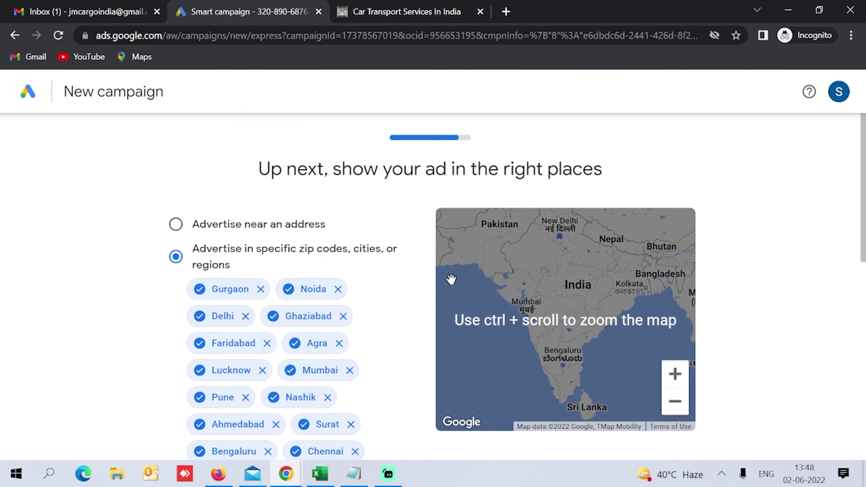
Step: Review the 22 targeted Indian cities and save the locations
scroll(660, 427, "down", 6)
scroll(513, 331, "up", 5)
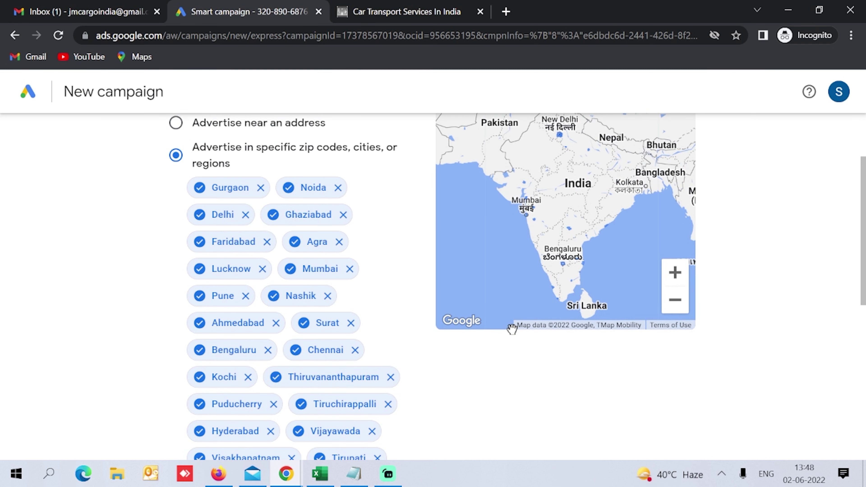
scroll(513, 333, "down", 5)
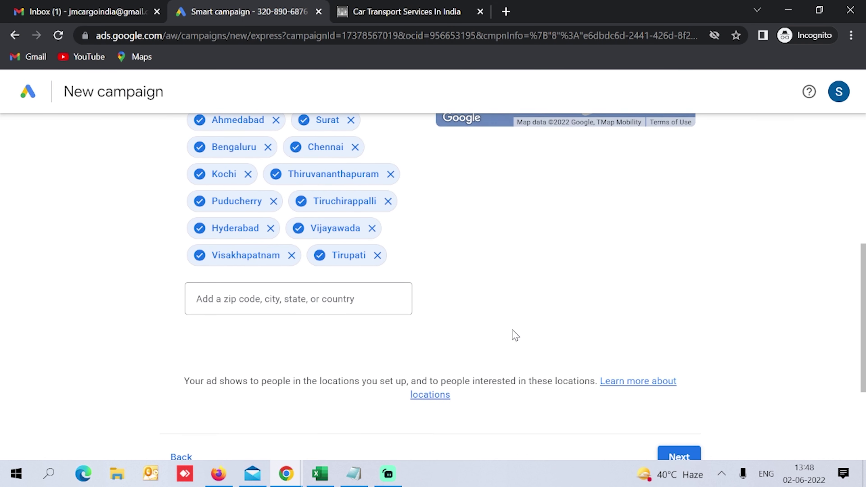
scroll(515, 333, "up", 5)
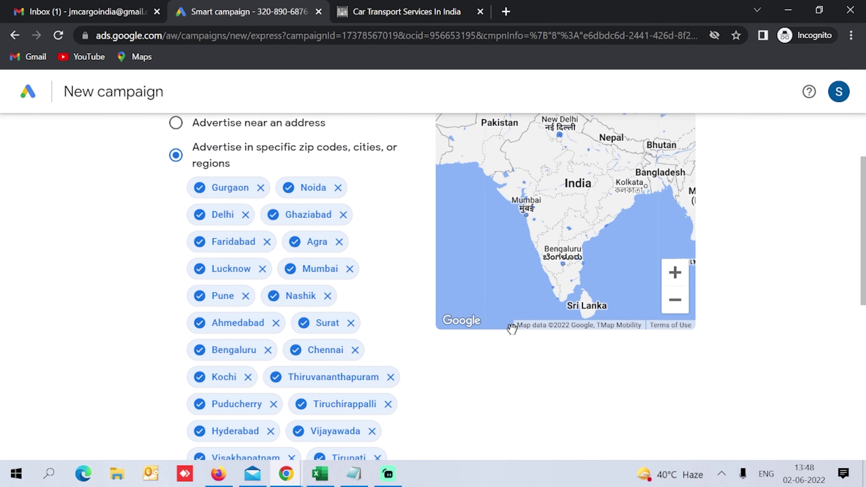
scroll(513, 333, "down", 5)
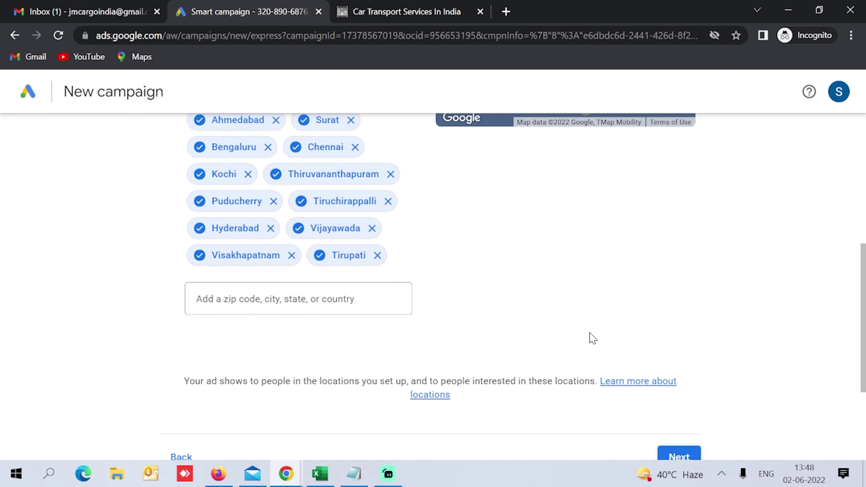
scroll(646, 416, "down", 4)
left_click(677, 306)
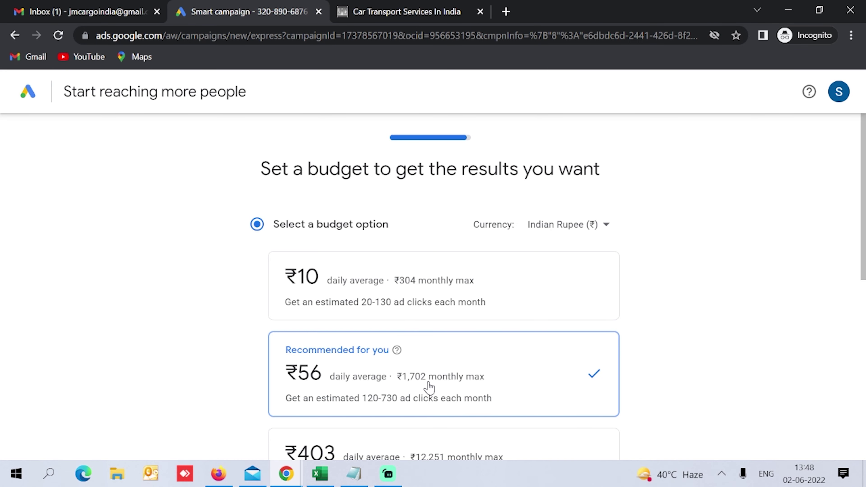
Step: Replace the recommended ₹56 with a custom ₹500 daily budget (₹15,200 monthly max) and continue
scroll(429, 388, "down", 5)
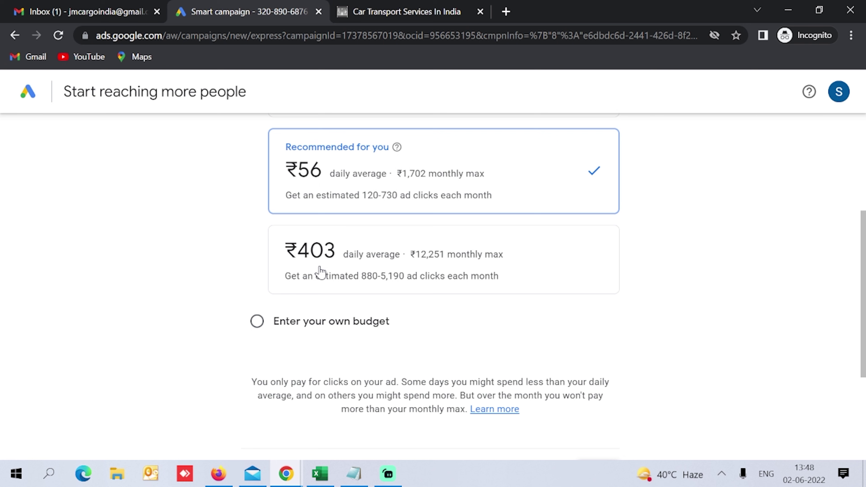
left_click(295, 322)
scroll(323, 269, "up", 5)
left_click(306, 308)
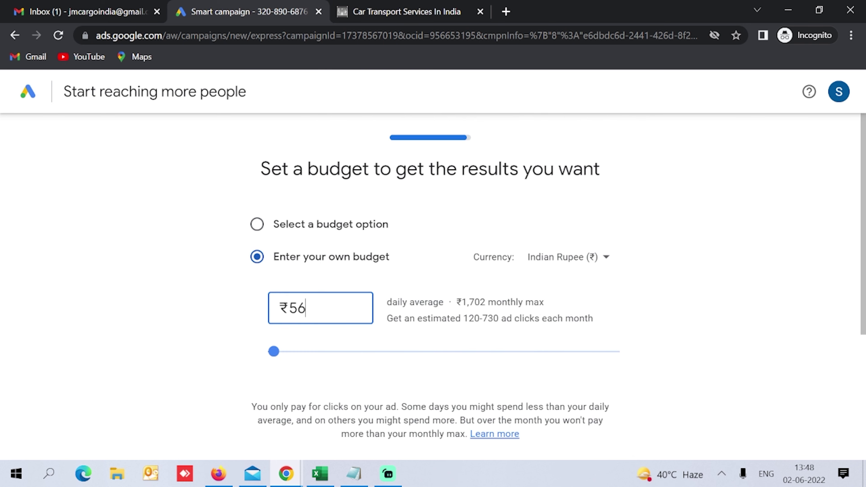
left_click_drag(306, 308, 260, 316)
type("500")
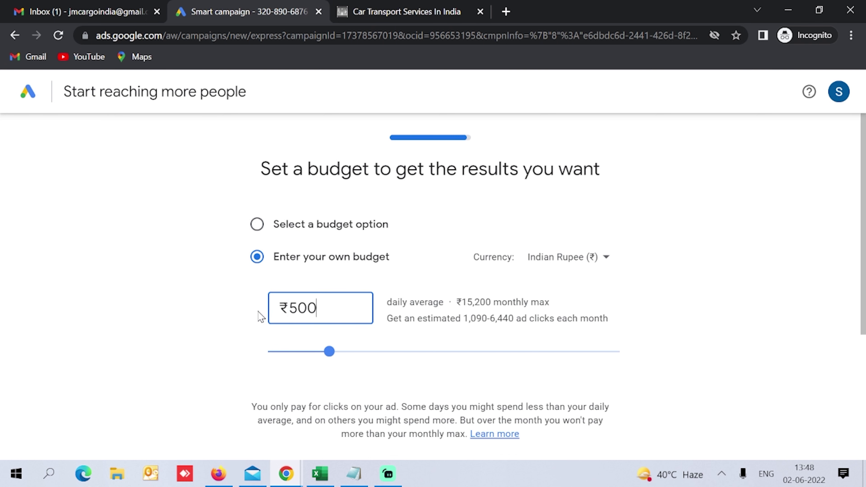
scroll(522, 354, "down", 3)
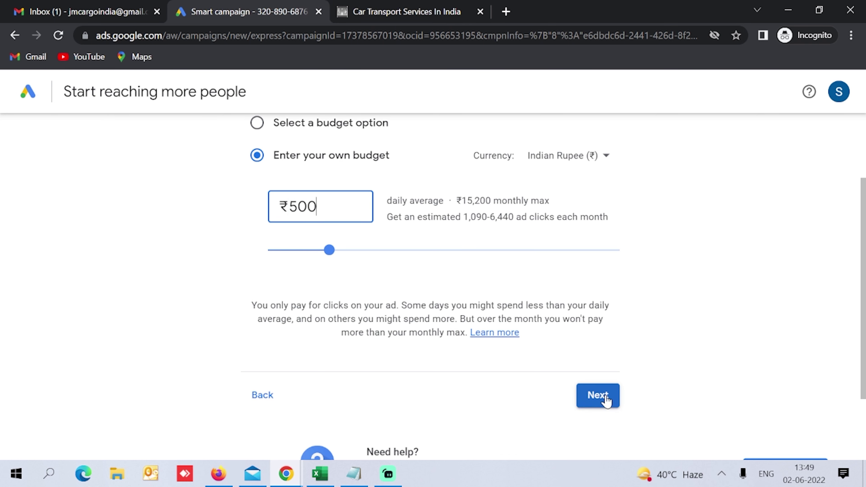
left_click(598, 396)
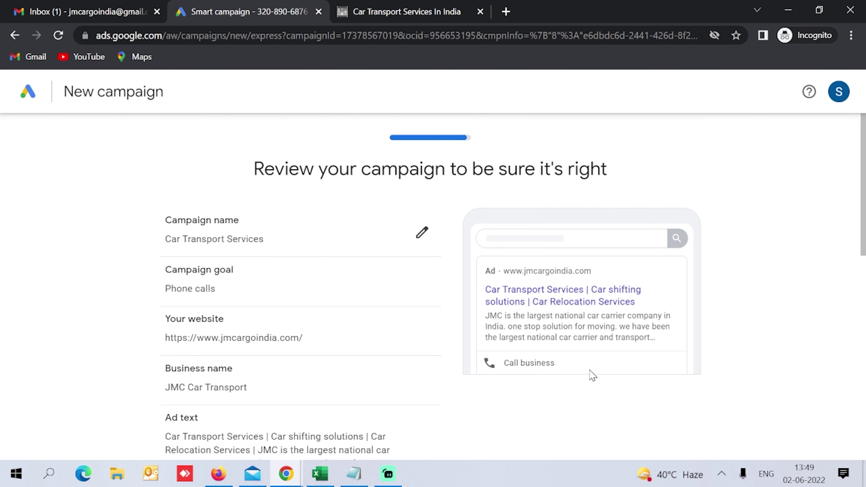
Step: Continue to billing and check the ₹20,000 introductory credit, India billing and Organization account type
scroll(593, 376, "down", 10)
left_click(679, 302)
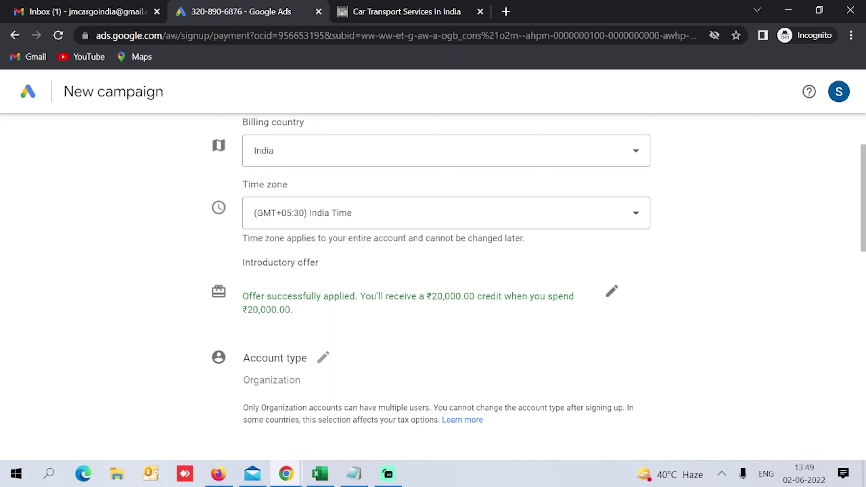
left_click_drag(244, 296, 303, 313)
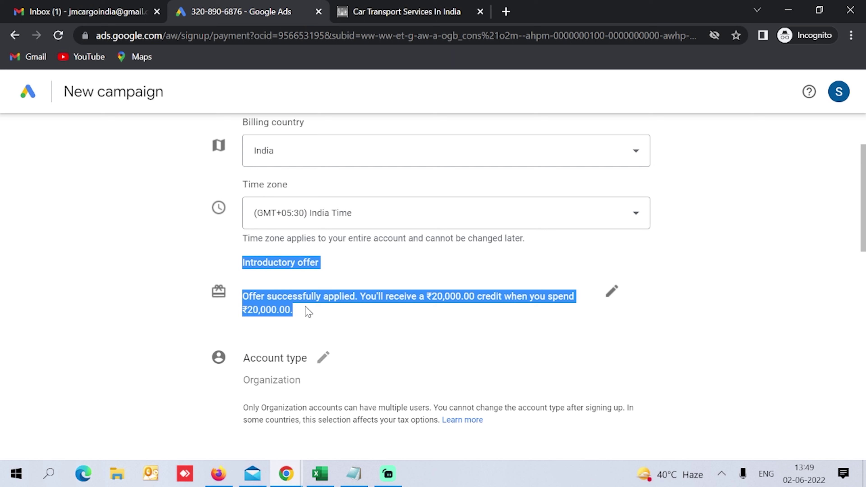
scroll(309, 312, "down", 5)
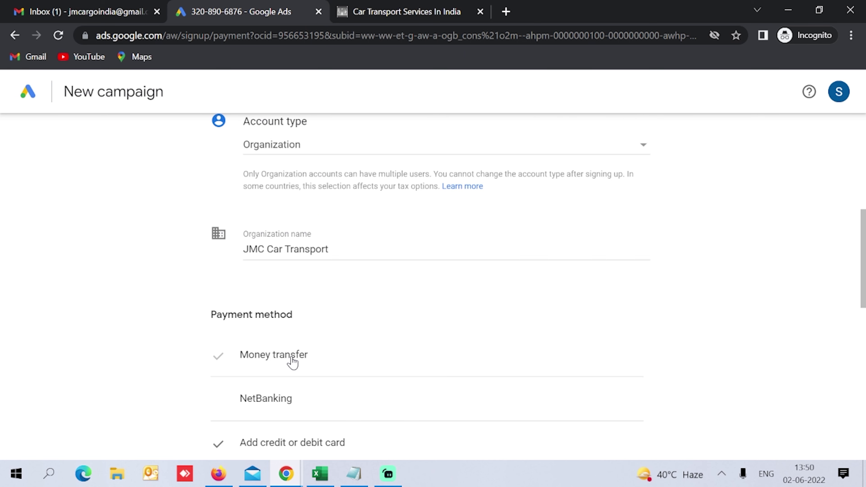
scroll(292, 362, "down", 3)
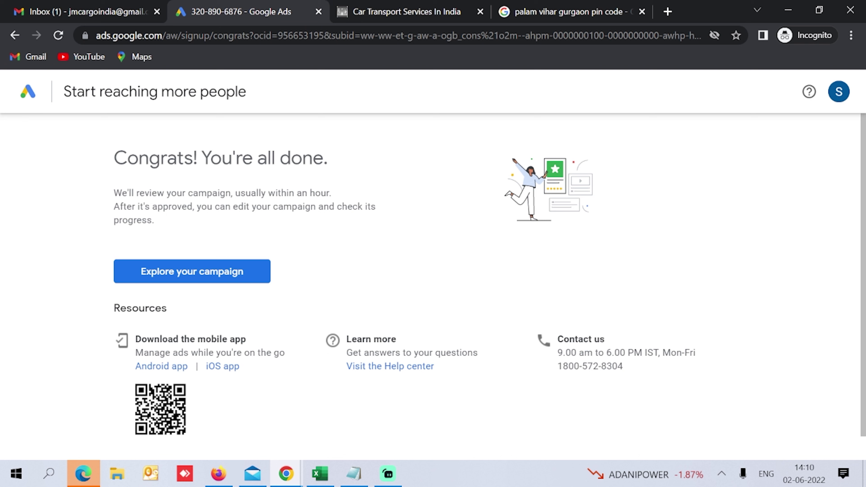
Step: Link Google Analytics with data sharing enabled and copy the gtag.js tracking tag
left_click(197, 280)
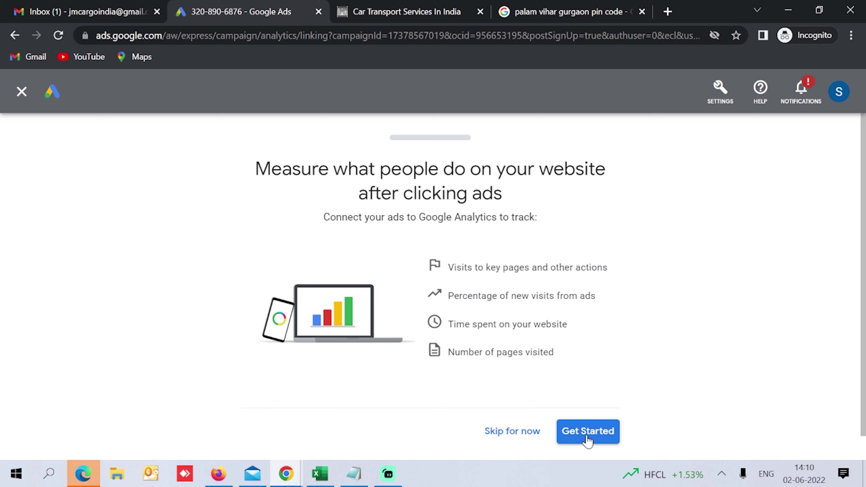
left_click(587, 431)
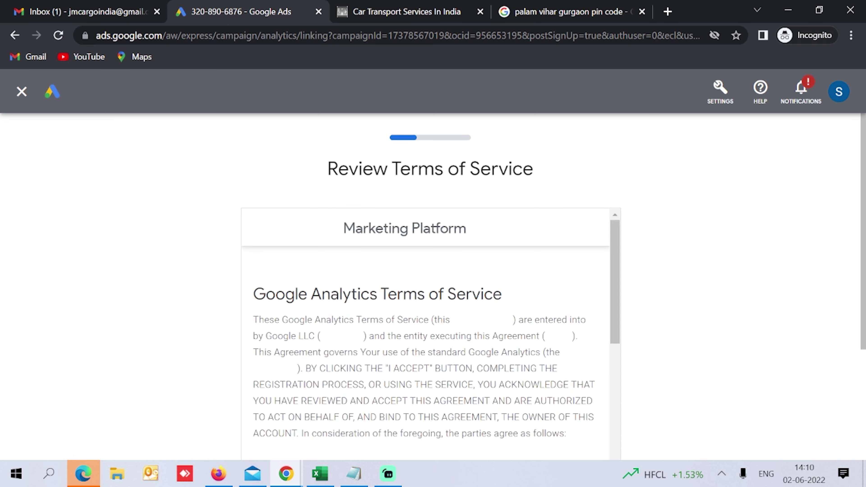
scroll(587, 441, "down", 3)
scroll(567, 321, "down", 5)
scroll(768, 306, "down", 5)
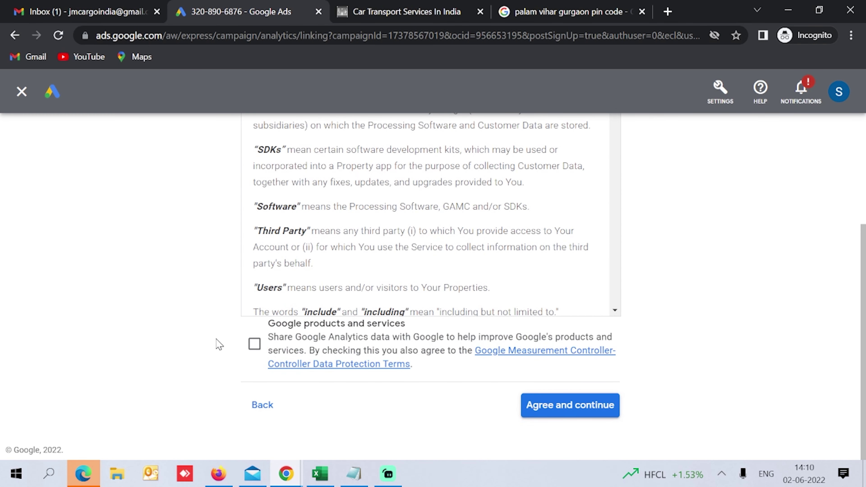
left_click(256, 344)
left_click(576, 406)
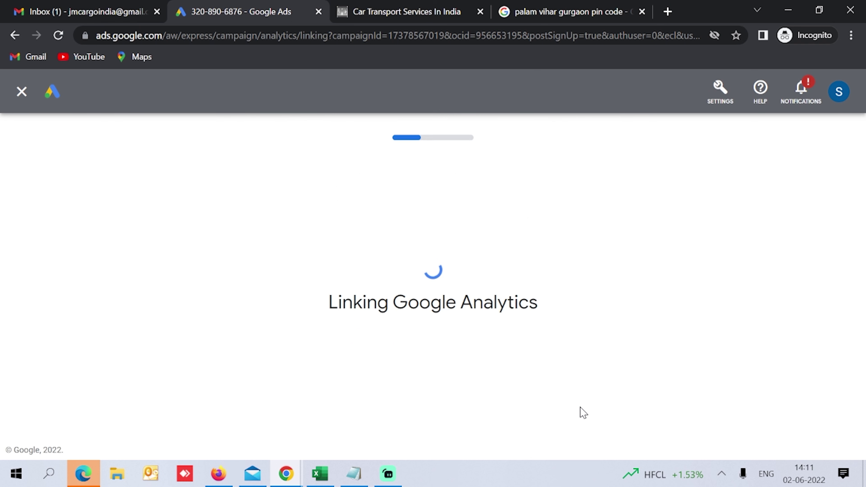
scroll(379, 364, "down", 3)
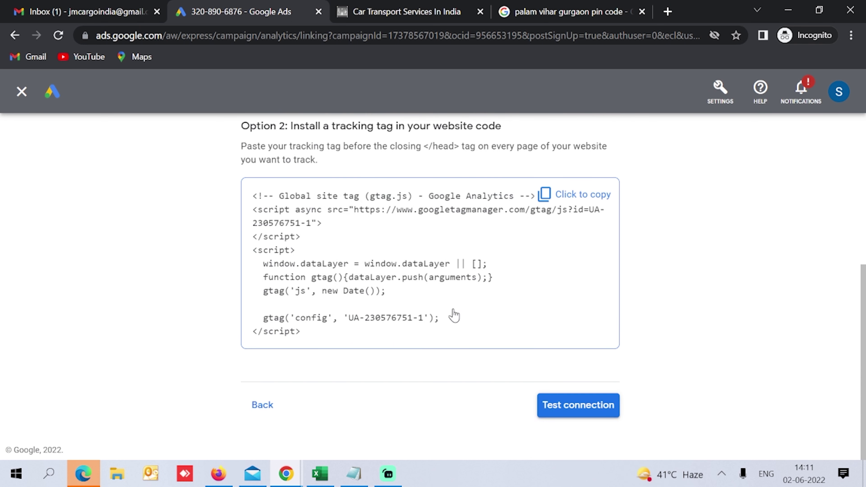
left_click(569, 202)
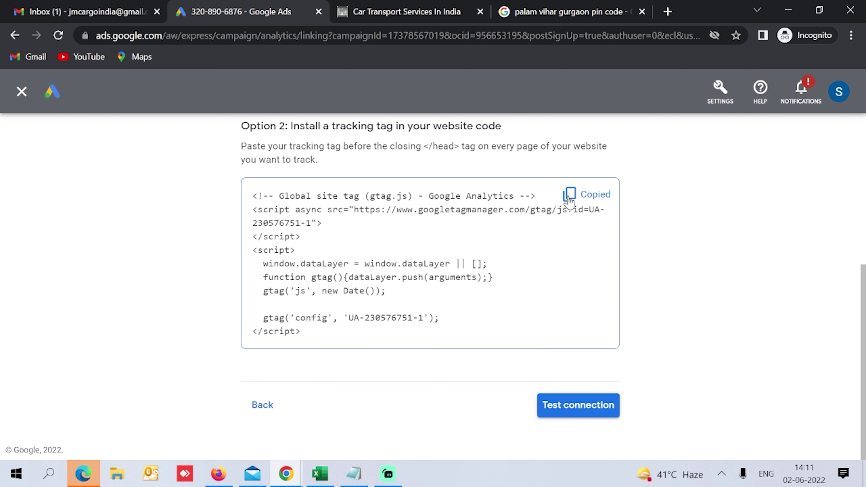
Step: Paste the gtag.js script on a new line below the JMC Car Transport notes, then return to Google Ads
key("alt+Tab")
key("End")
key("Return")
key("Return")
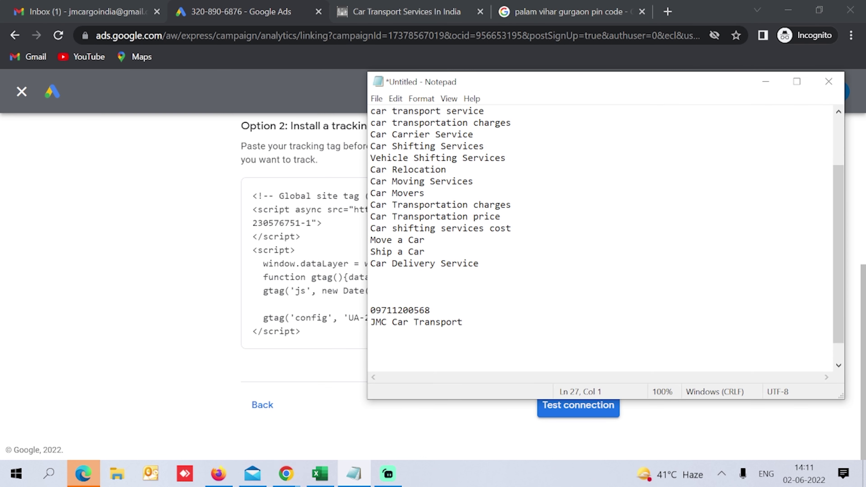
key("ctrl+v")
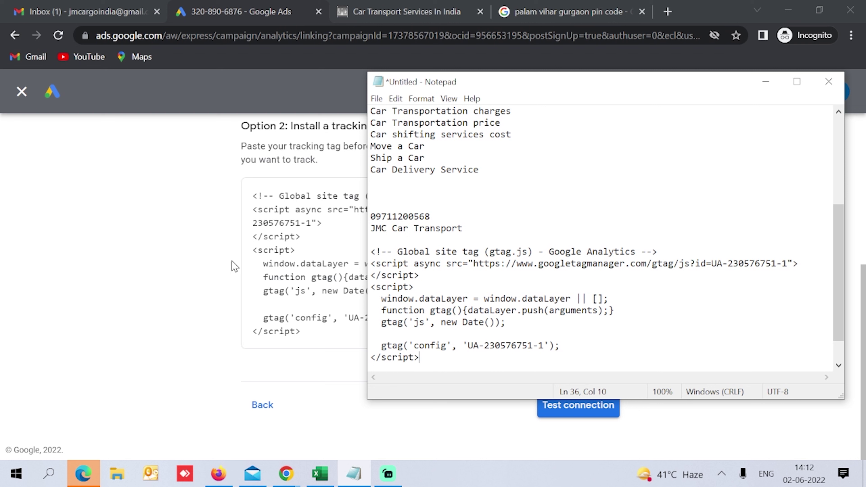
left_click(234, 267)
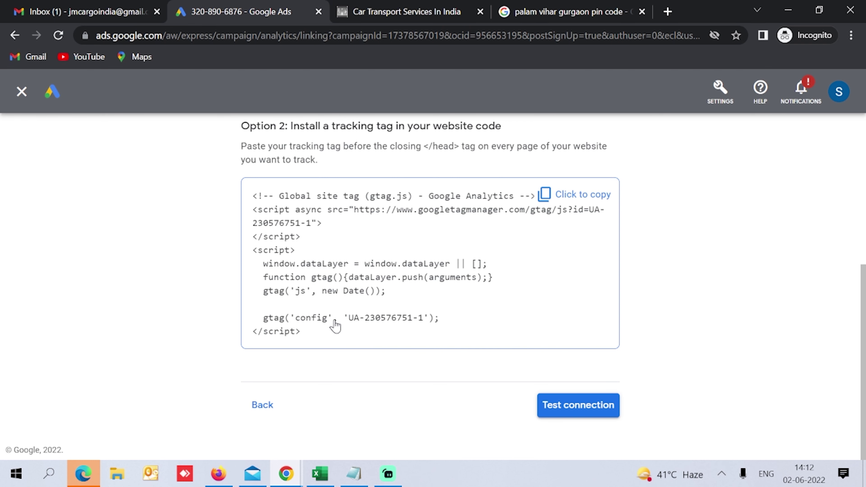
Step: Test the Analytics tracking connection and close the satisfaction survey popup
left_click(580, 416)
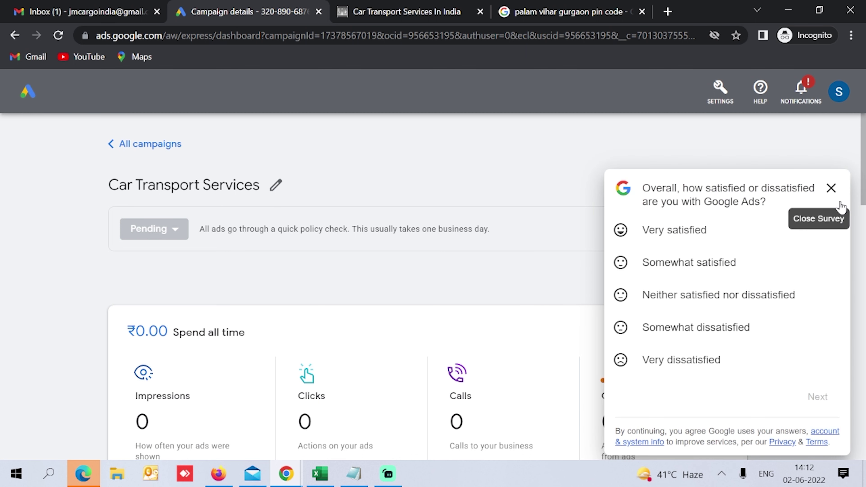
left_click(832, 188)
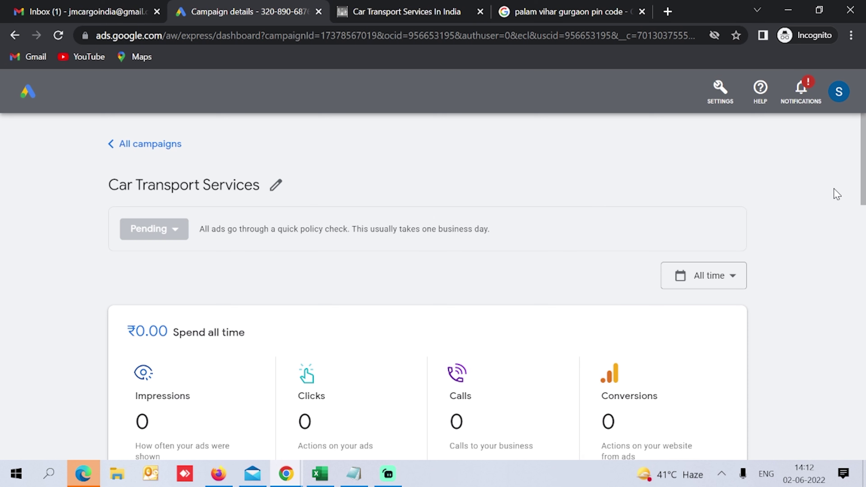
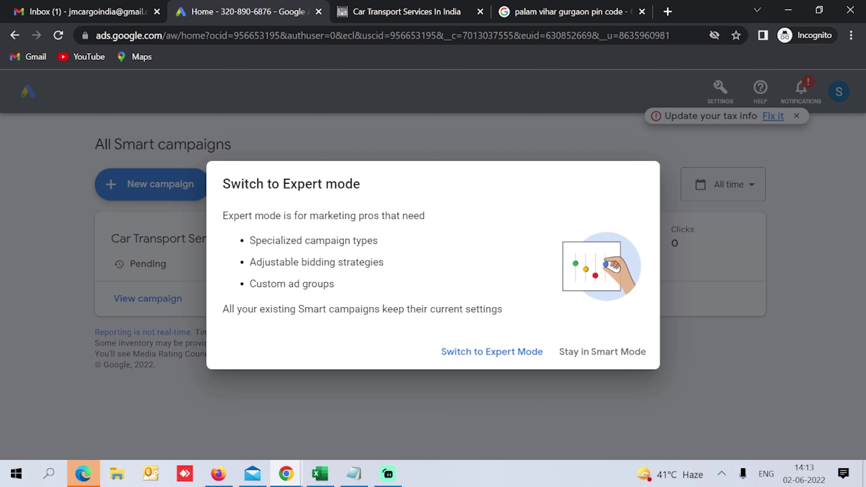
Step: Switch Google Ads from Smart to Expert mode, dismiss the tax notice, and start a new campaign
left_click(491, 358)
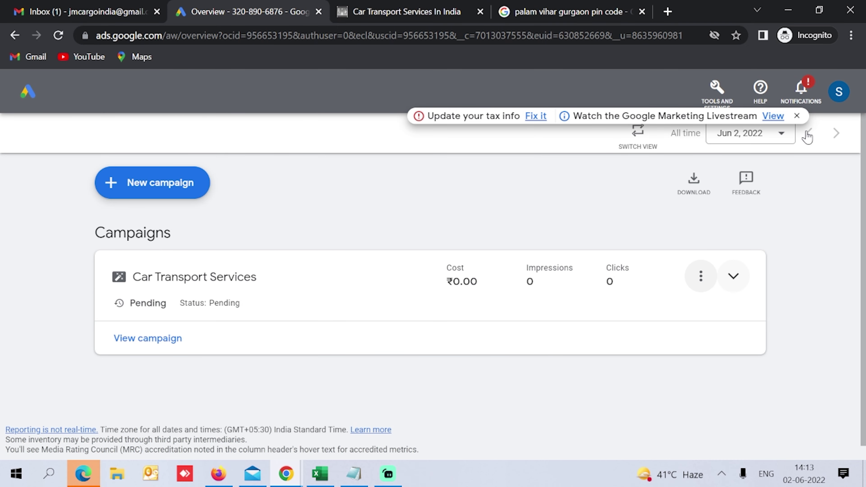
left_click(797, 118)
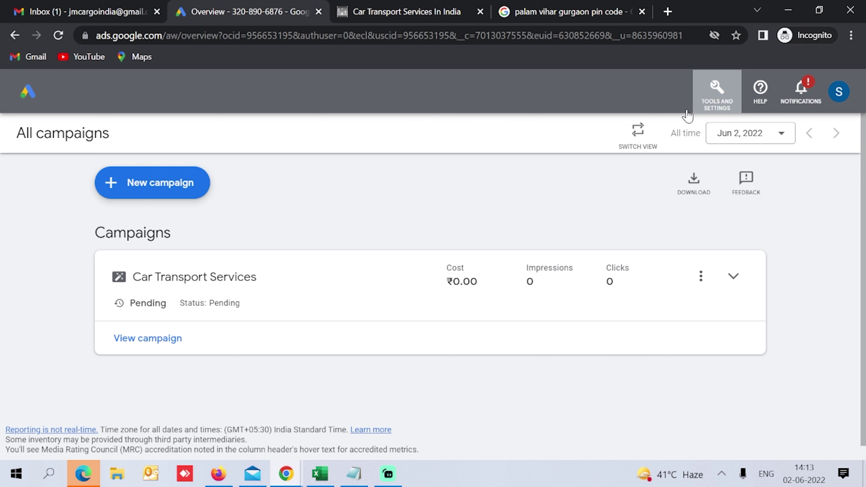
left_click(637, 143)
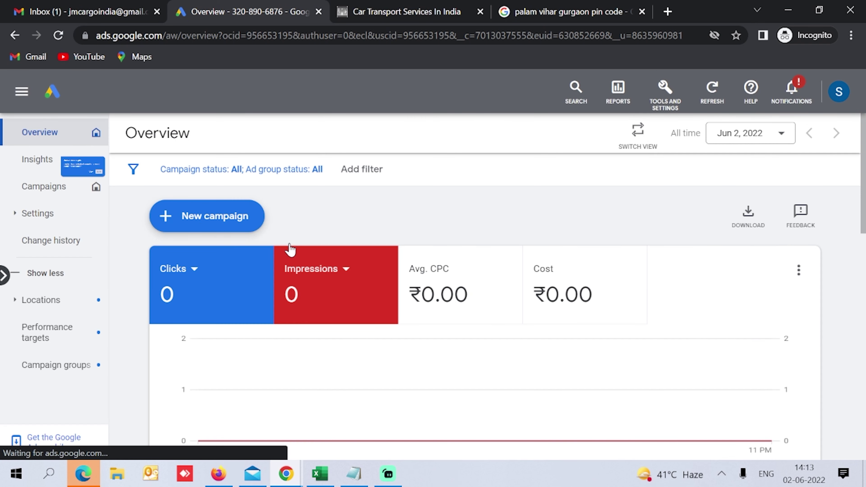
left_click(205, 218)
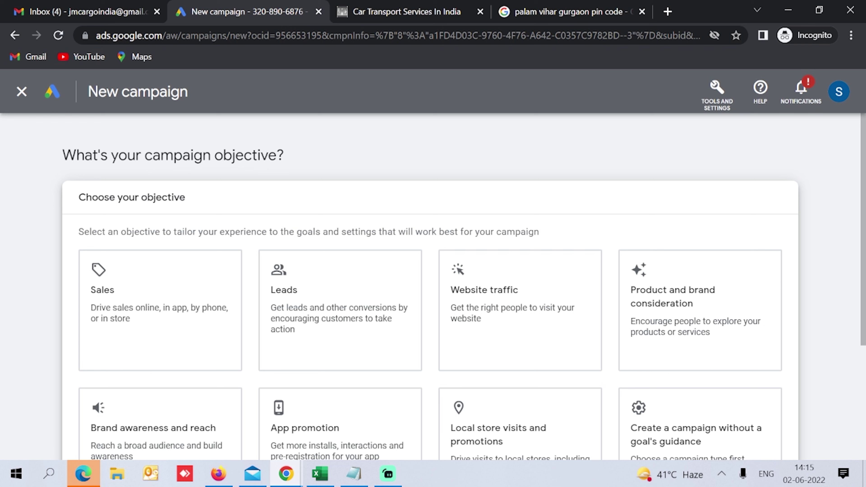
Step: Choose a Search campaign created without goal guidance and get past the conversion goals notice
scroll(338, 142, "down", 3)
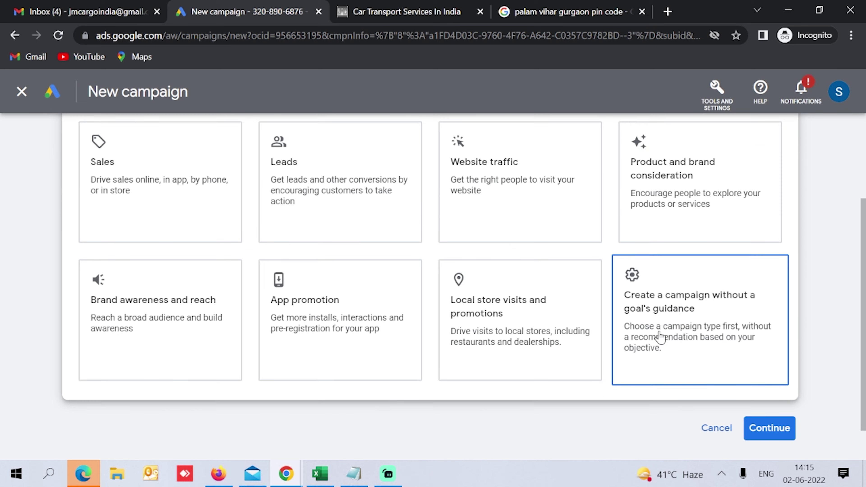
left_click(685, 348)
left_click(157, 187)
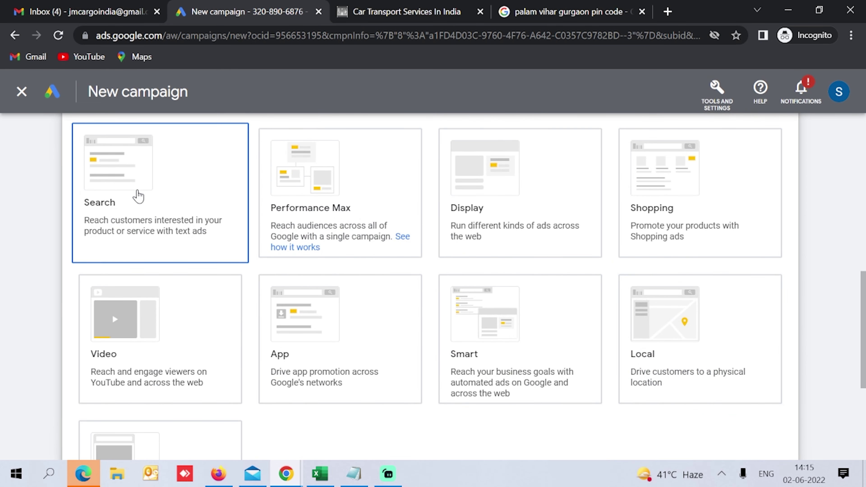
scroll(3, 211, "down", 10)
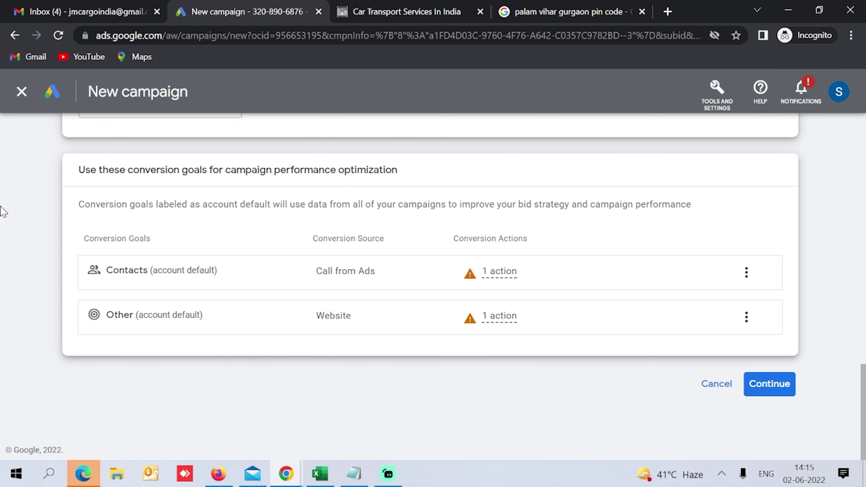
left_click(764, 384)
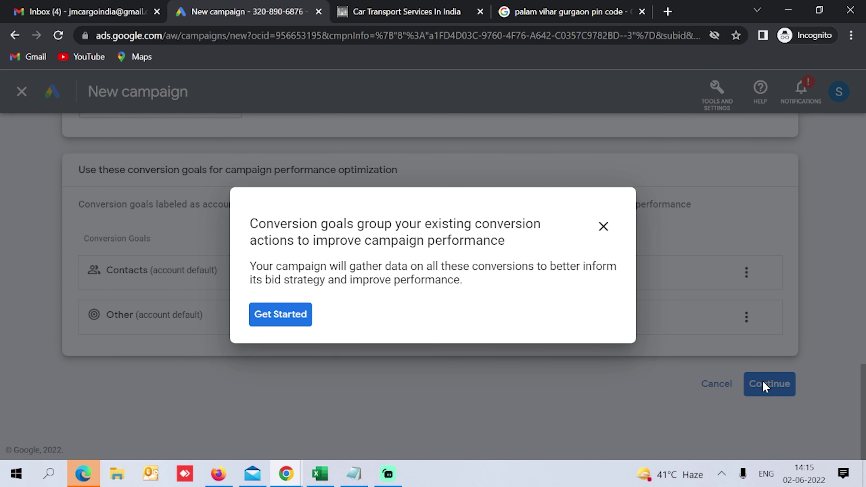
left_click(288, 317)
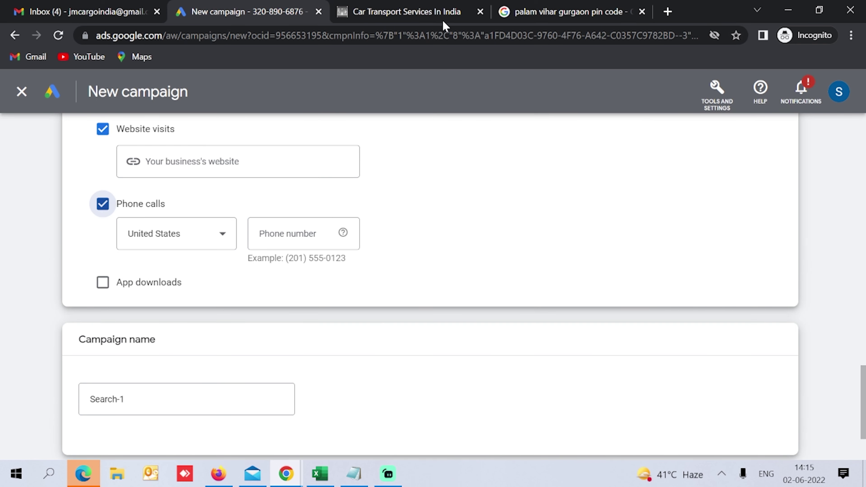
Step: Enter the business phone number with India as its country, keep the name Search-1, and continue
left_click(201, 235)
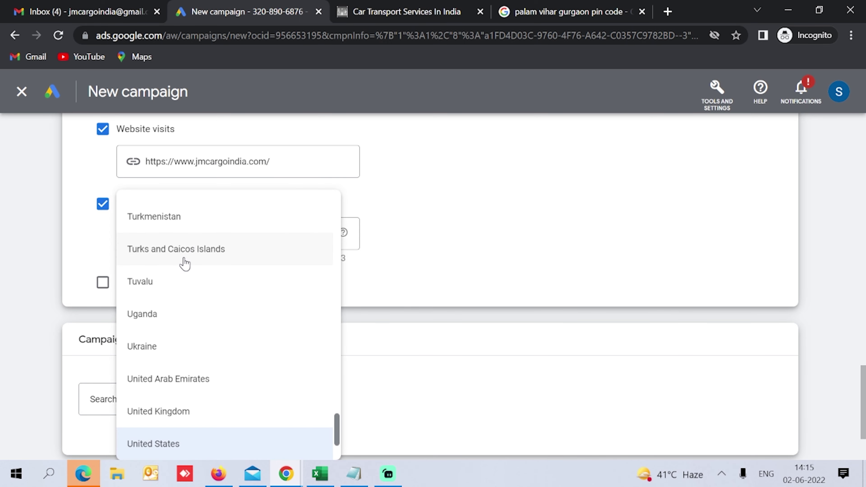
left_click(280, 233)
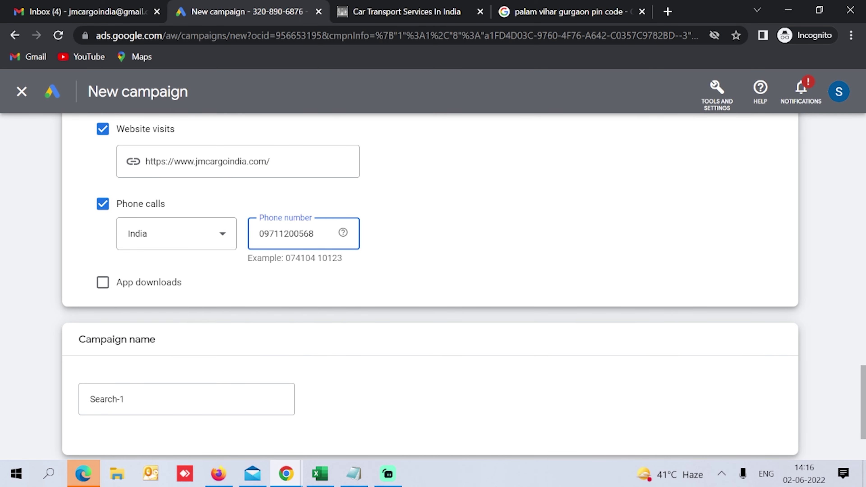
left_click_drag(284, 258, 362, 263)
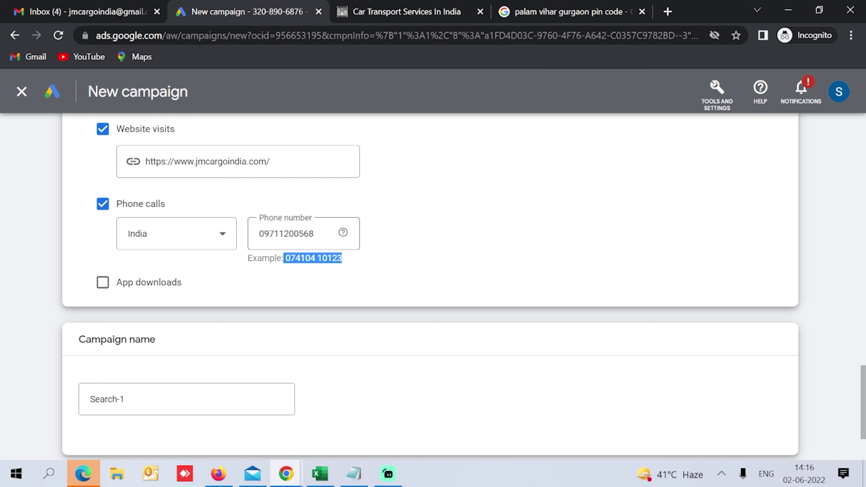
left_click(289, 233)
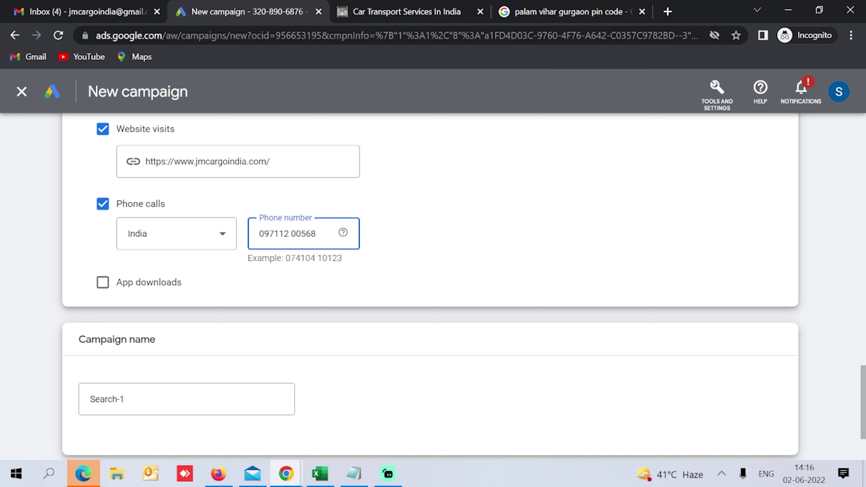
left_click_drag(290, 258, 315, 258)
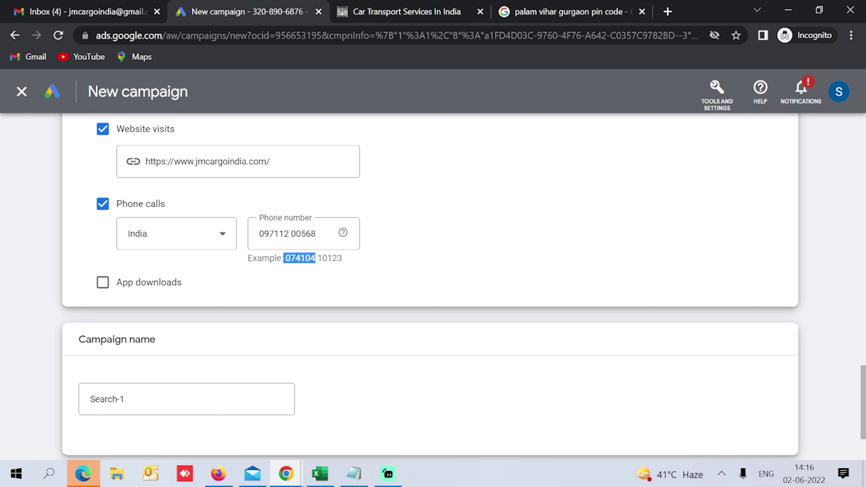
left_click_drag(318, 259, 345, 260)
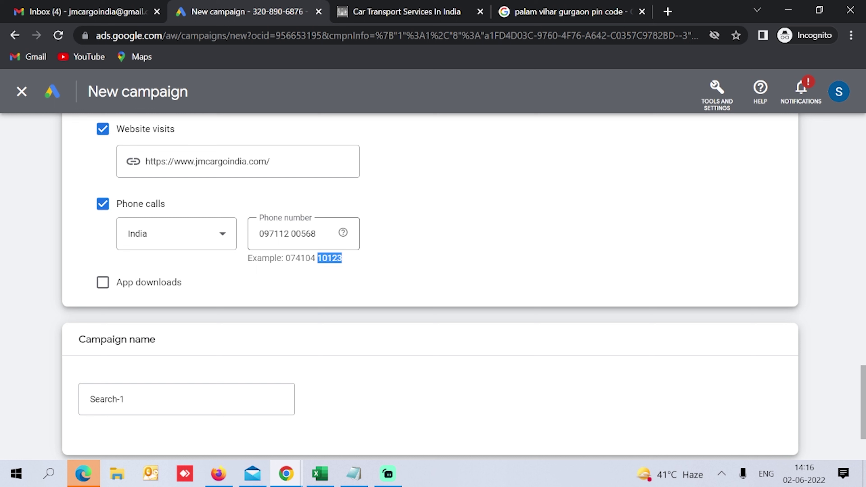
scroll(272, 281, "down", 3)
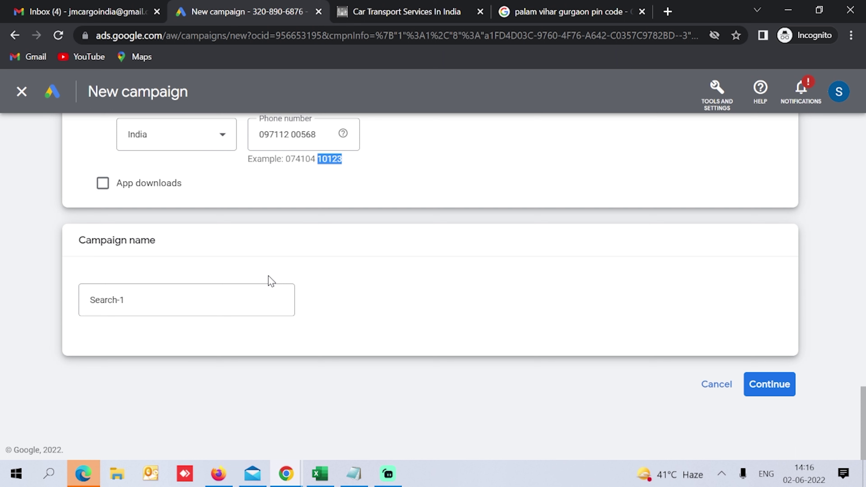
left_click(261, 294)
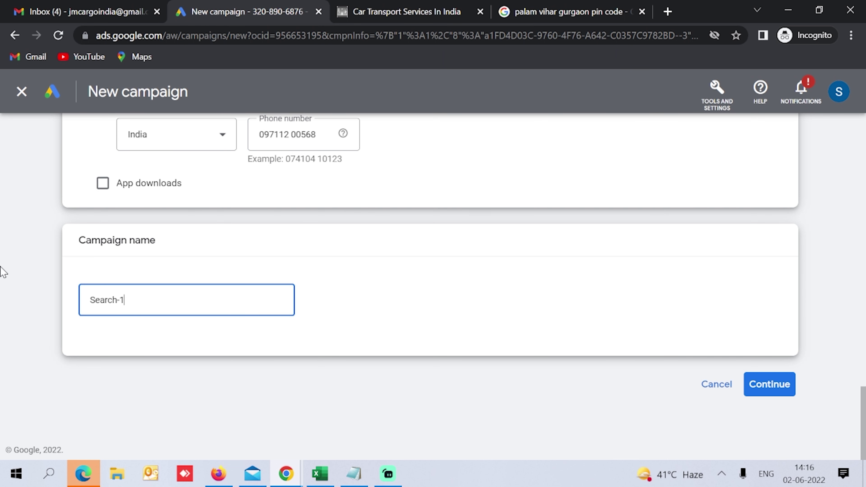
key("Return")
left_click(602, 226)
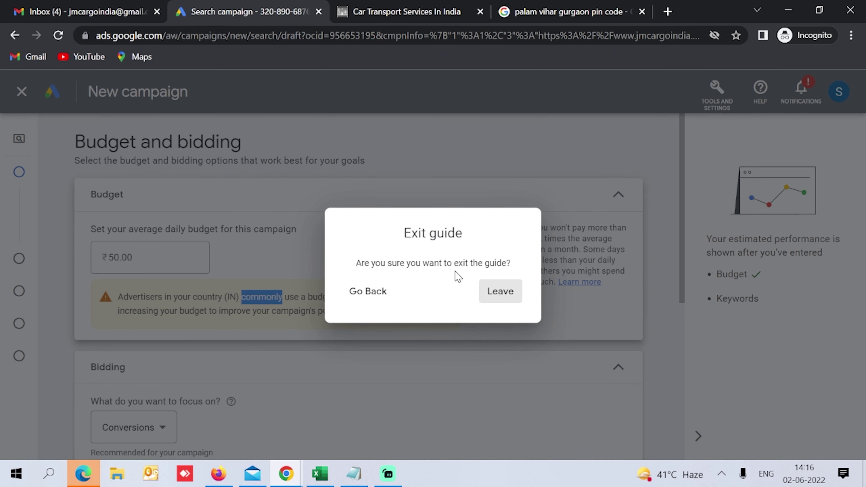
Step: Leave the guide and set the daily budget to ₹500
left_click(499, 295)
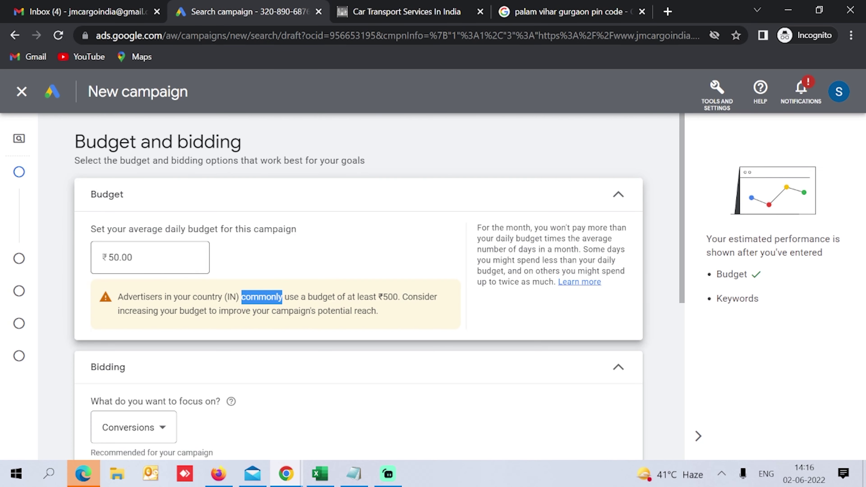
left_click(184, 270)
type("0")
scroll(186, 277, "down", 5)
left_click(627, 392)
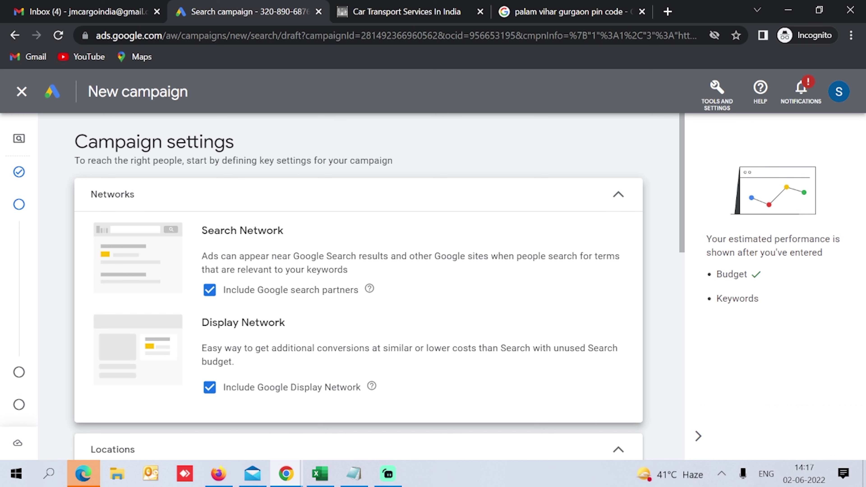
Step: Exclude the Google Display Network and target Gurgaon as the campaign location
left_click(210, 388)
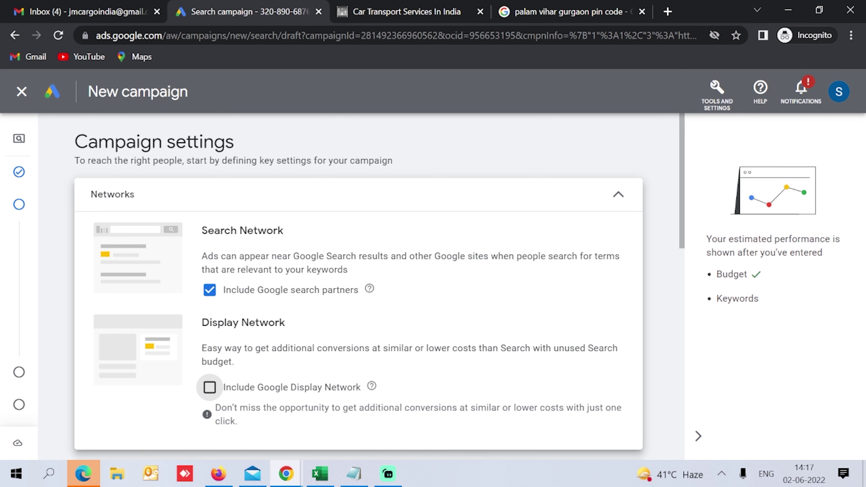
scroll(215, 254, "down", 2)
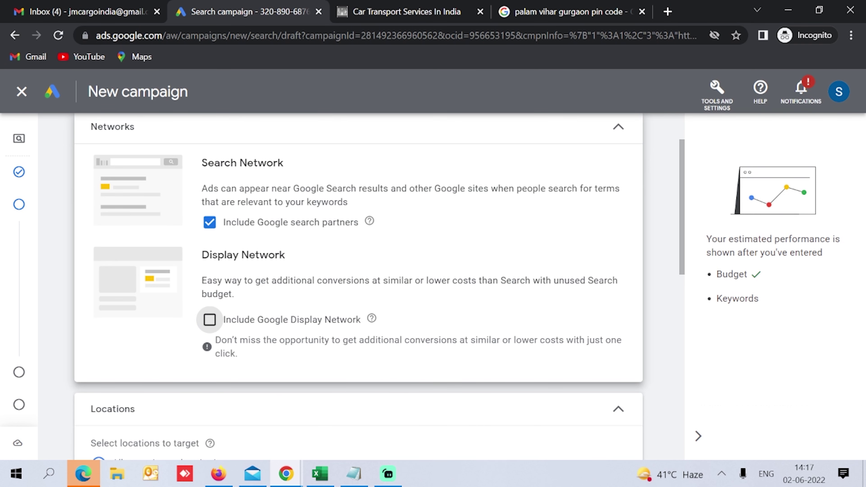
scroll(201, 232, "down", 4)
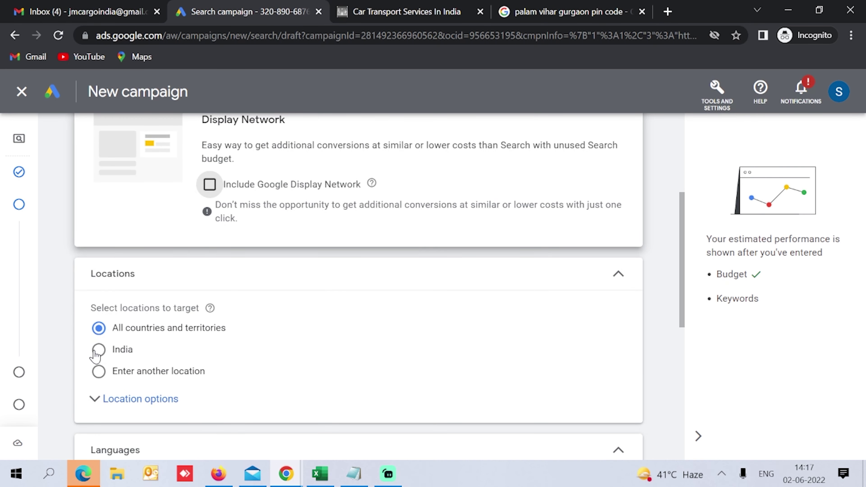
left_click(104, 373)
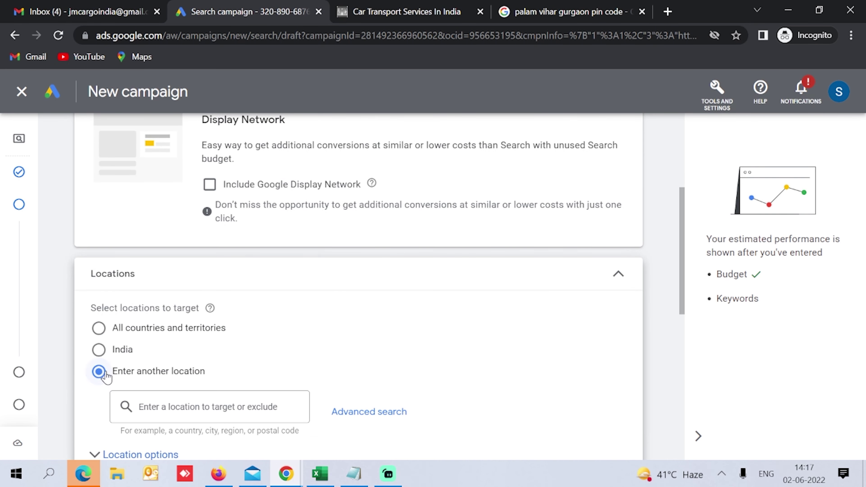
left_click(170, 403)
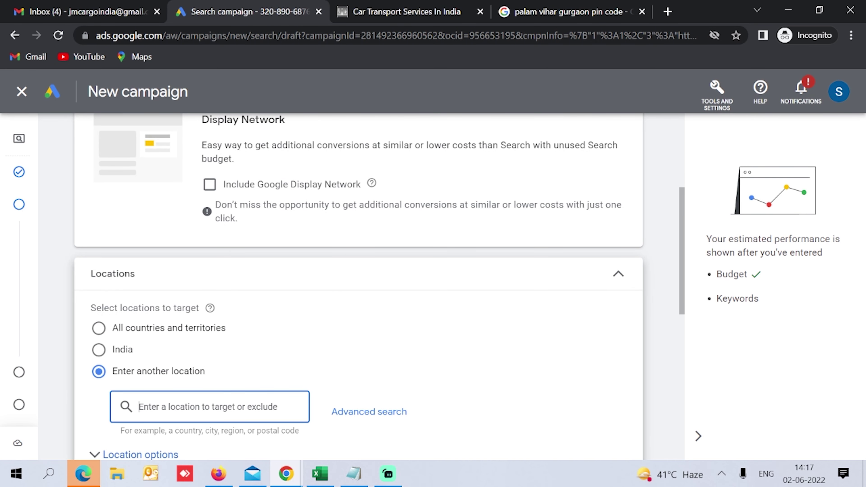
type("gurgao")
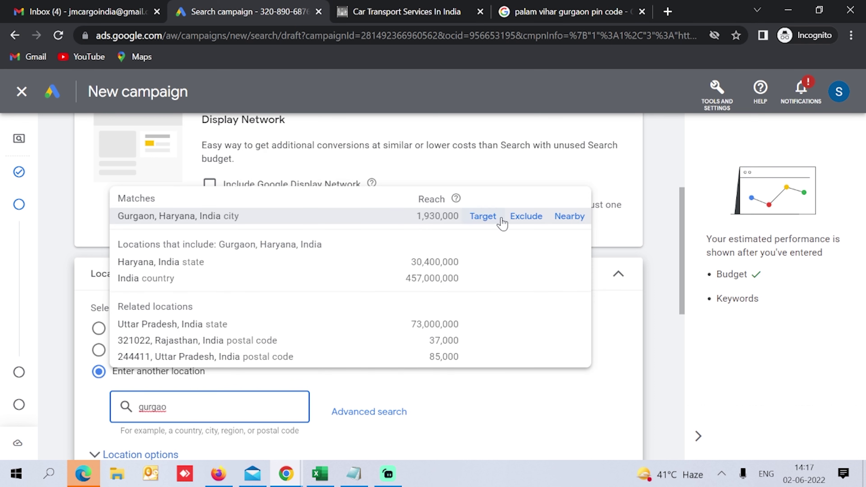
left_click(484, 217)
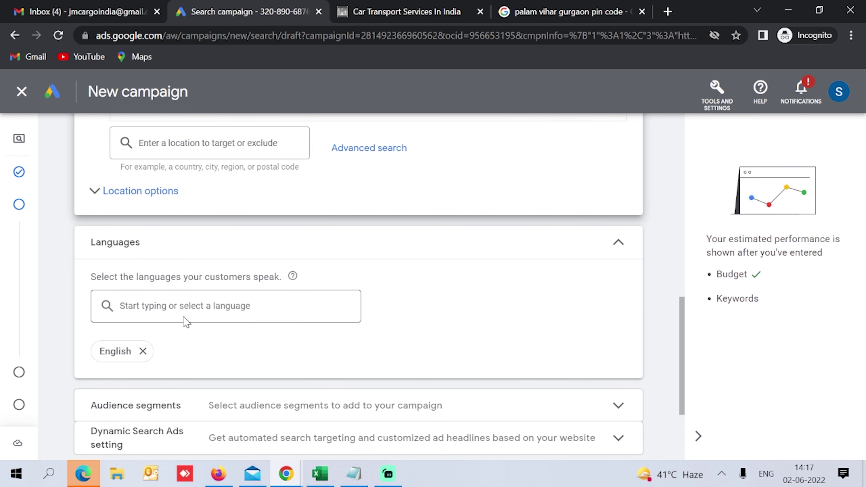
scroll(252, 350, "down", 4)
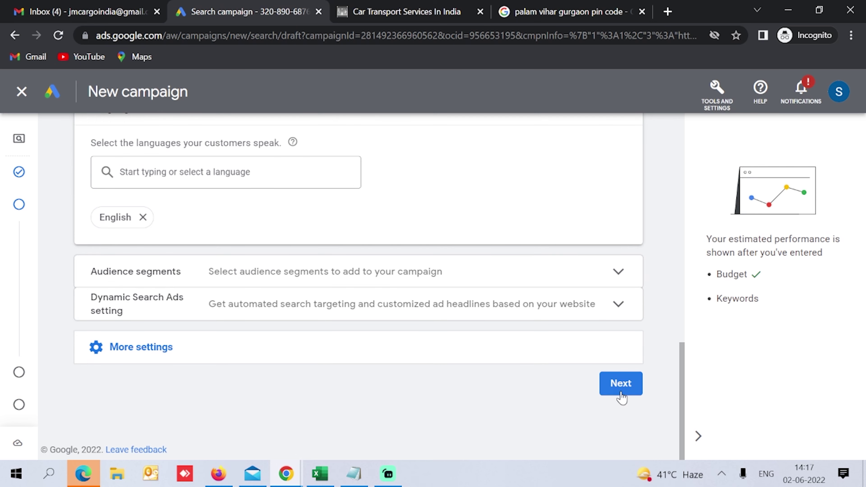
left_click(621, 384)
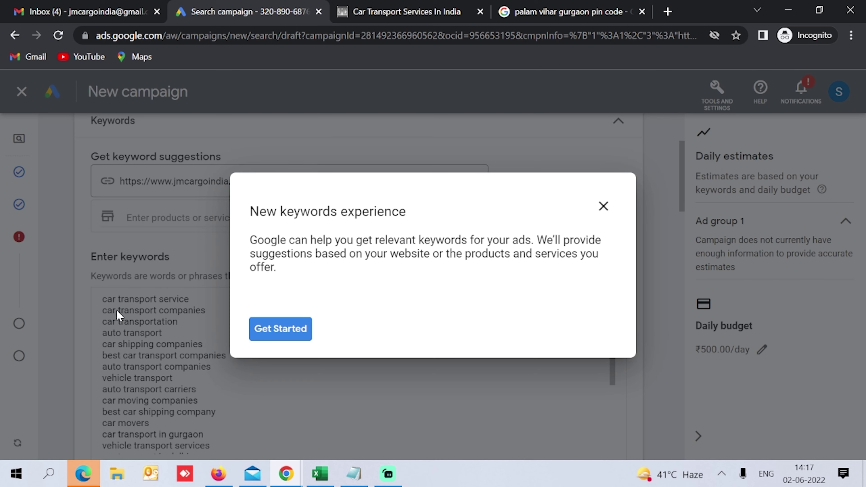
Step: Delete the 'packers and movers' keywords, including 'packers and movers chennai', from the keyword list
left_click(259, 330)
scroll(106, 358, "down", 1)
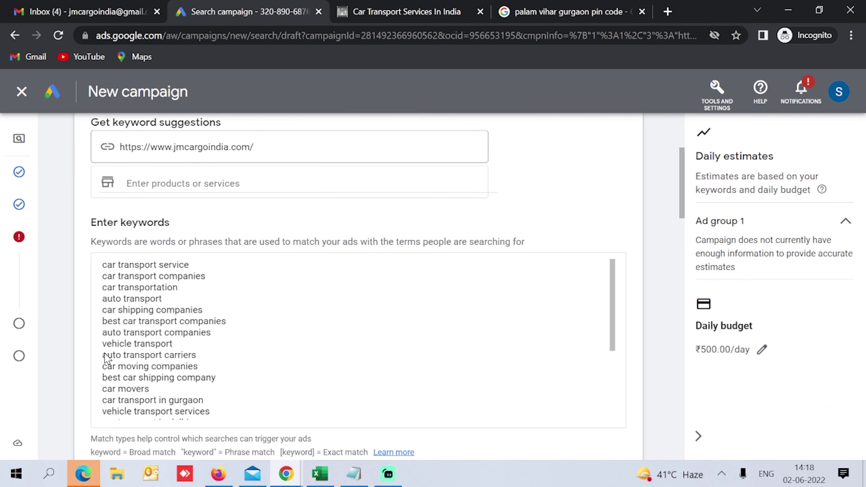
scroll(358, 340, "down", 2)
scroll(193, 368, "down", 4)
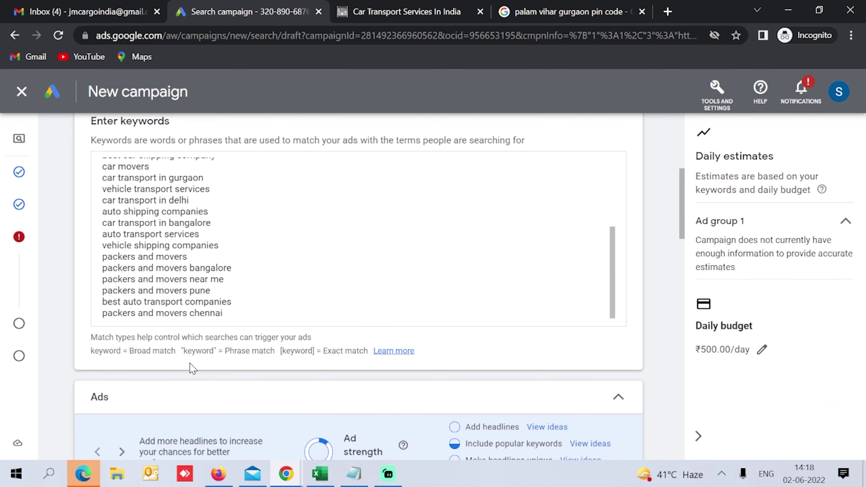
left_click(102, 259)
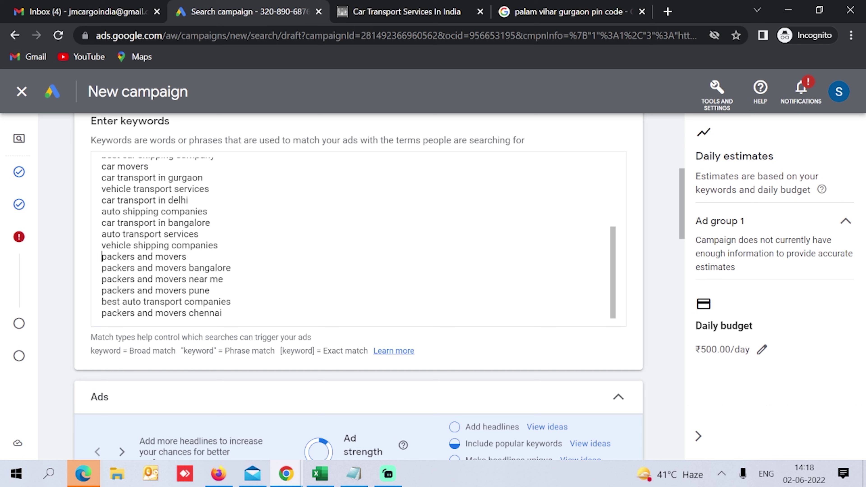
left_click_drag(102, 257, 210, 291)
key("Delete")
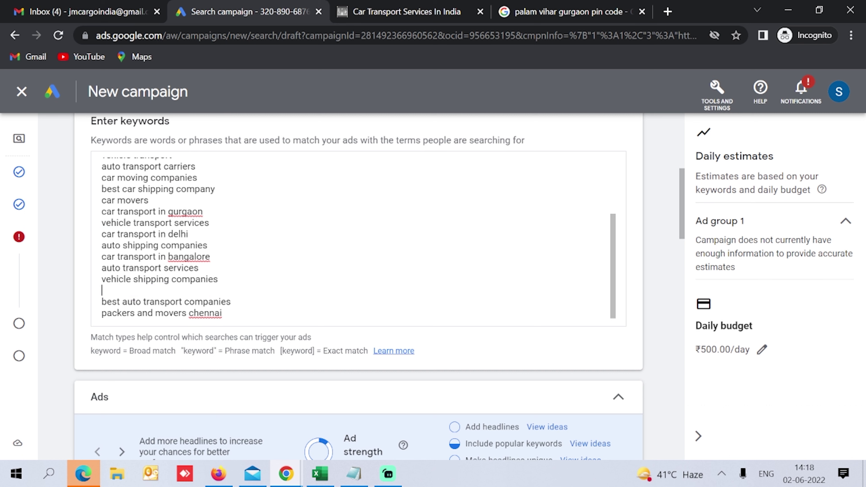
key("Delete")
left_click(222, 313)
left_click_drag(223, 313, 95, 320)
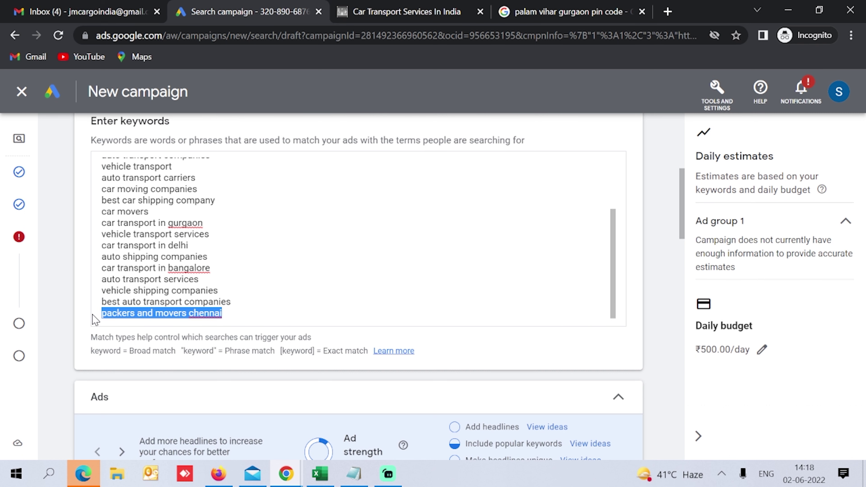
key("Delete")
Step: Paste the keywords Move a Car, Ship a Car, Vehicle Shifting Services and Car Relocation
type("Move a Car Ship a Car Car Delivery Service")
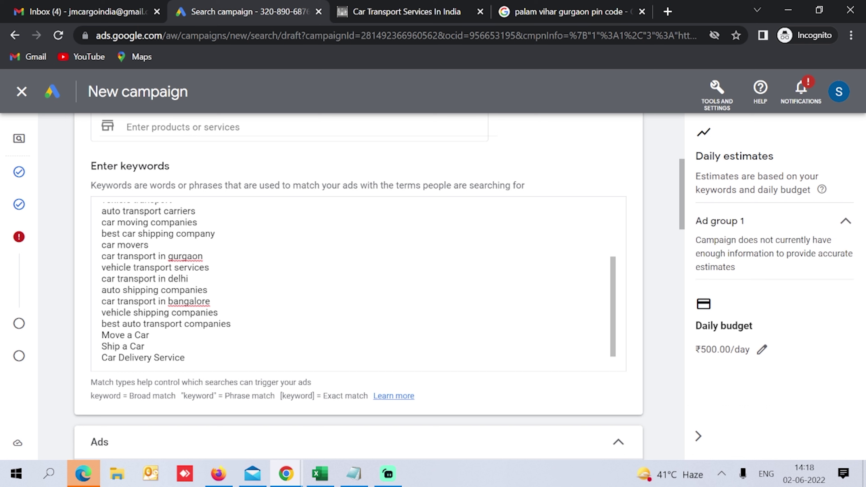
type("Vehicle Shifting Services Car Relocation")
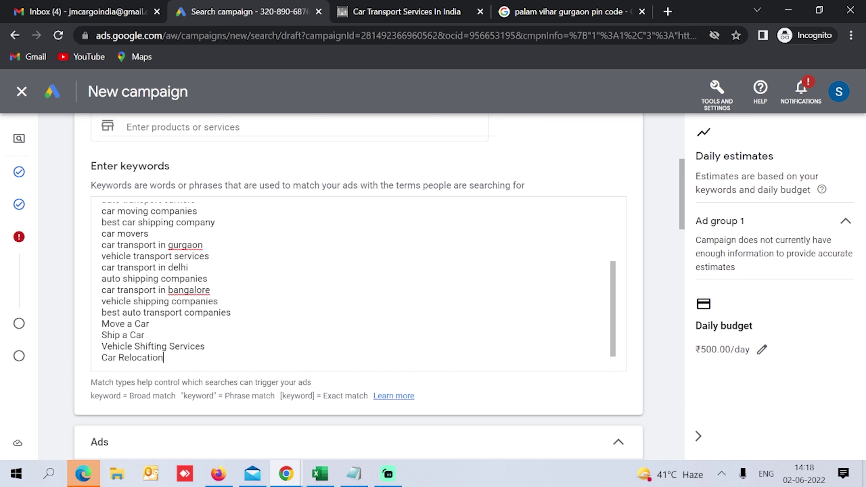
scroll(229, 326, "down", 10)
scroll(229, 326, "up", 1)
scroll(181, 319, "up", 5)
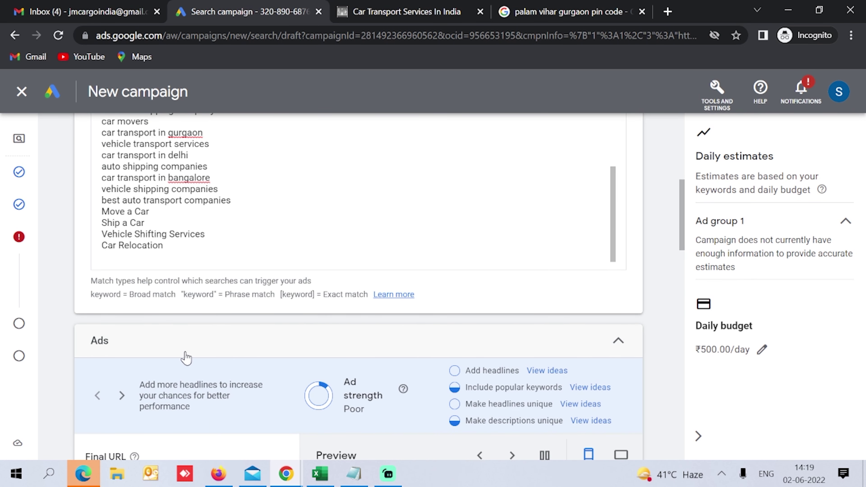
Step: Add five suggested top-keyword ideas as ad headlines
scroll(368, 407, "down", 5)
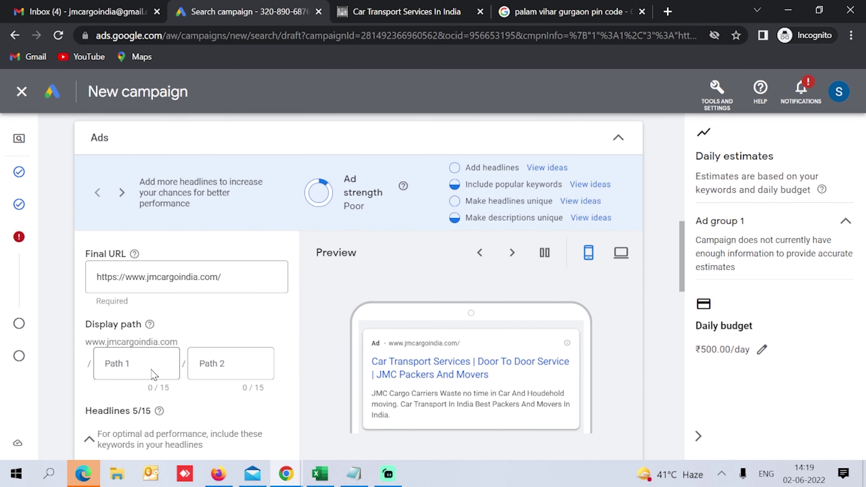
scroll(152, 374, "down", 5)
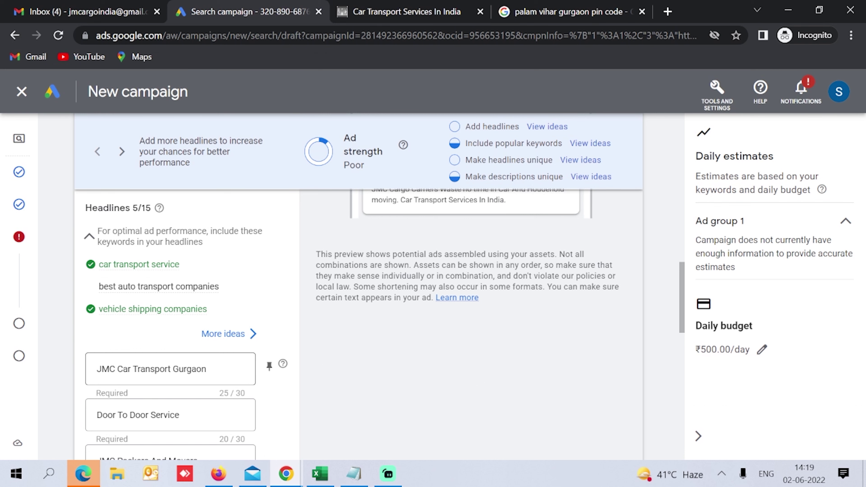
left_click(220, 332)
left_click(406, 252)
left_click(547, 251)
left_click(396, 283)
left_click(532, 283)
left_click(405, 310)
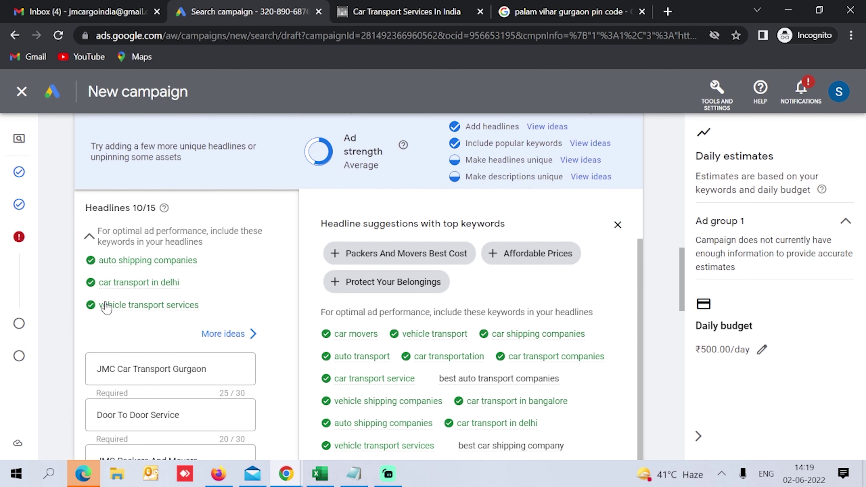
scroll(470, 382, "down", 3)
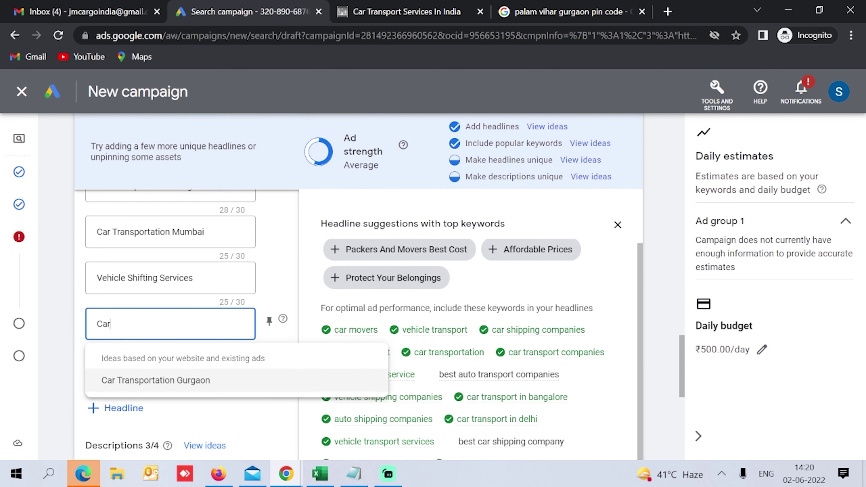
Step: Add headlines Car Movers, Best Car Shipping company, Car Transportation company and Affordable Prices
type("Movers")
left_click(155, 381)
type("Best Car Shipping company")
left_click(153, 323)
type("Car Transportation company")
left_click(228, 362)
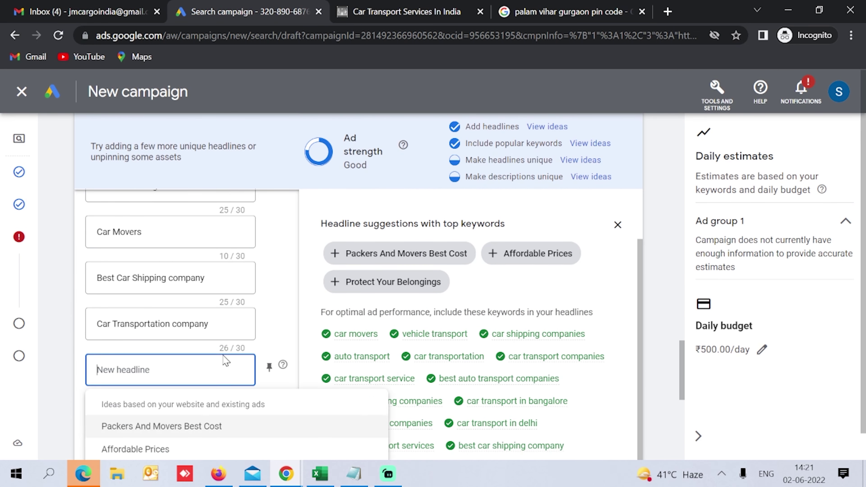
left_click(130, 446)
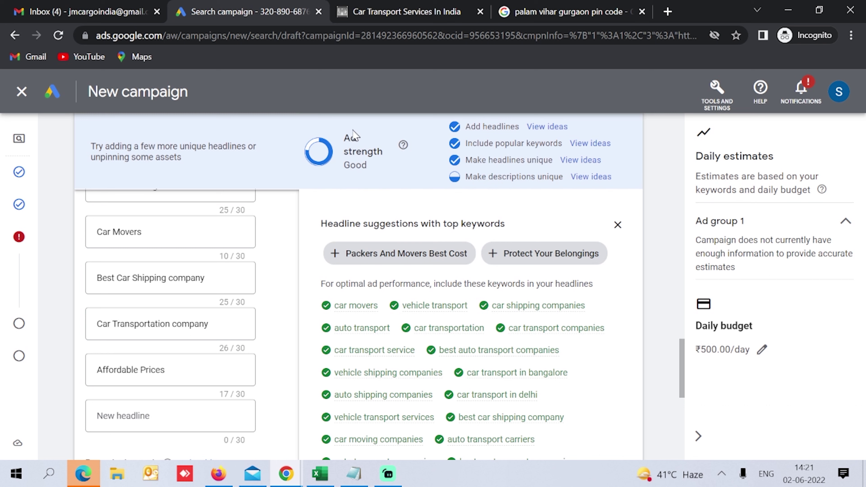
Step: Paste 'car transportation charges' from the notes as the last headline, then add a fourth description
scroll(285, 215, "down", 3)
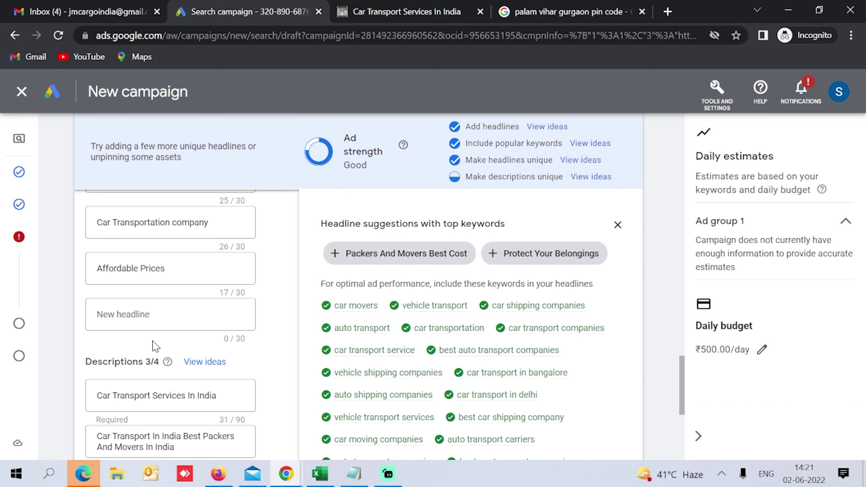
scroll(470, 354, "down", 4)
scroll(415, 325, "up", 7)
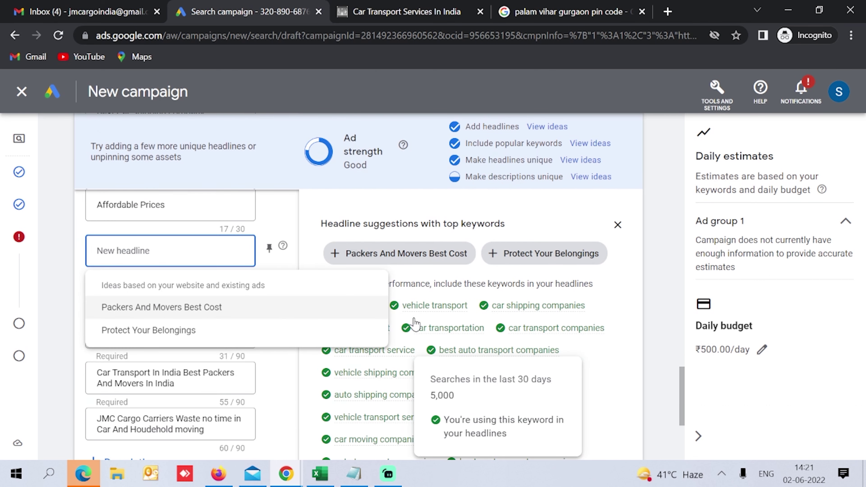
left_click(353, 473)
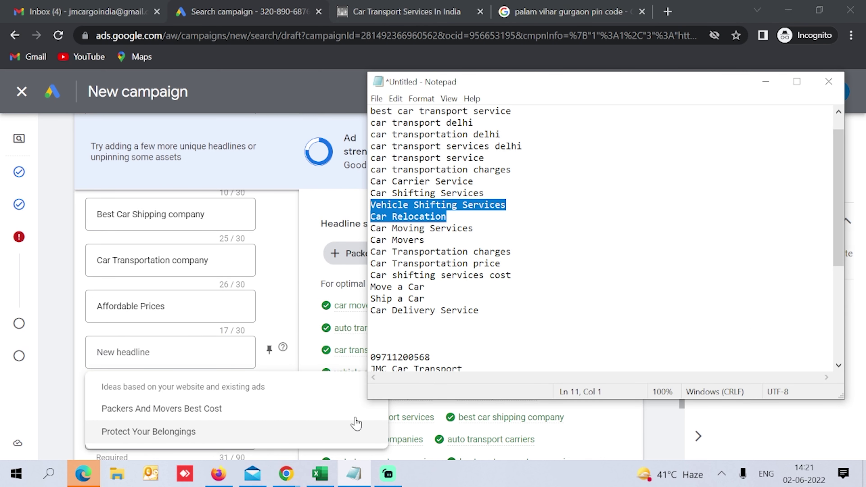
left_click_drag(511, 170, 370, 169)
key("ctrl+c")
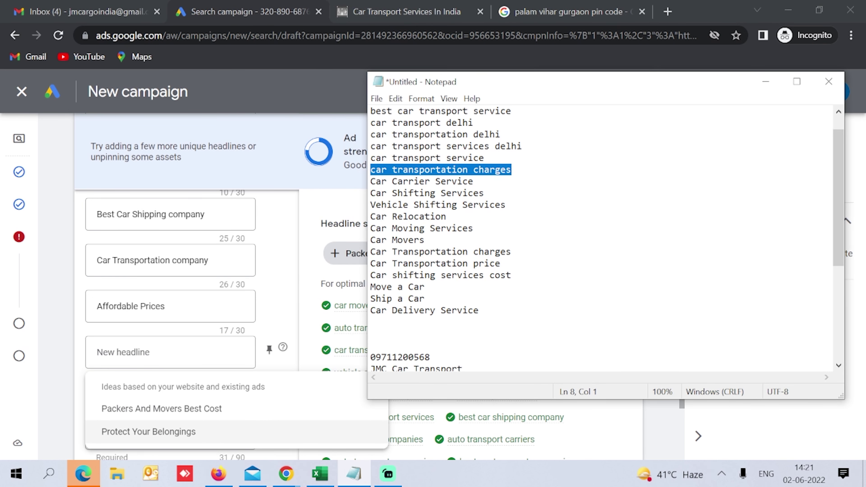
key("alt+Tab")
key("ctrl+v")
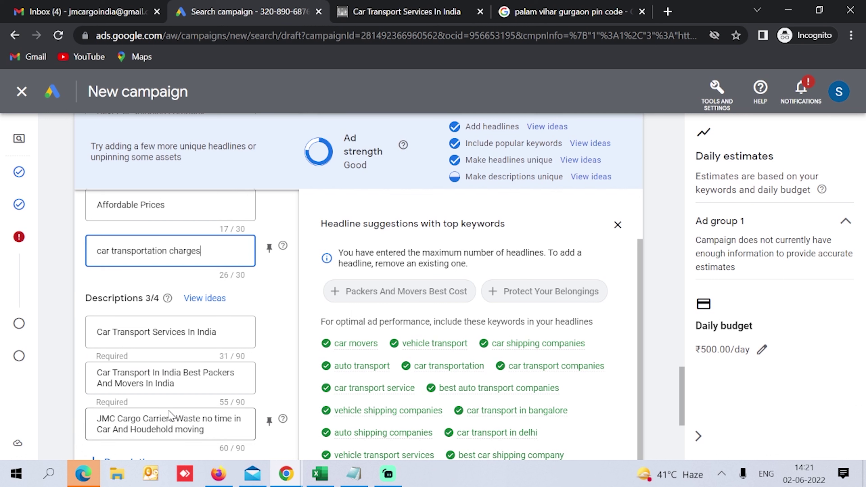
scroll(120, 306, "down", 3)
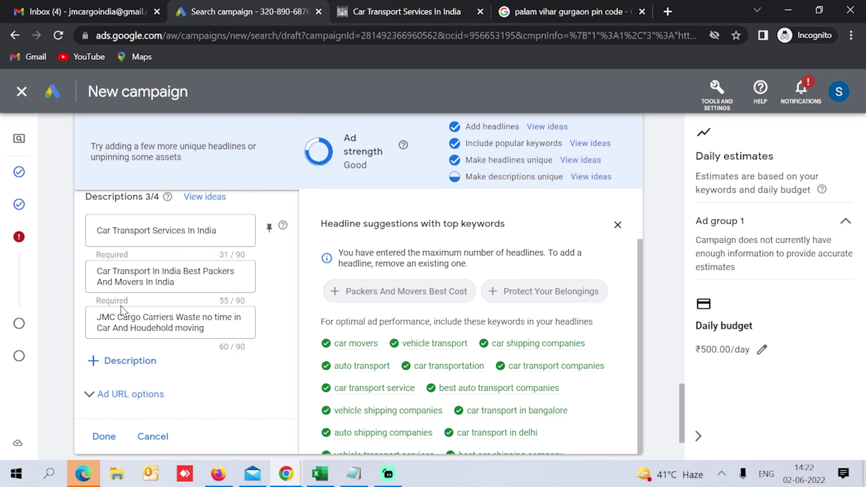
left_click(128, 362)
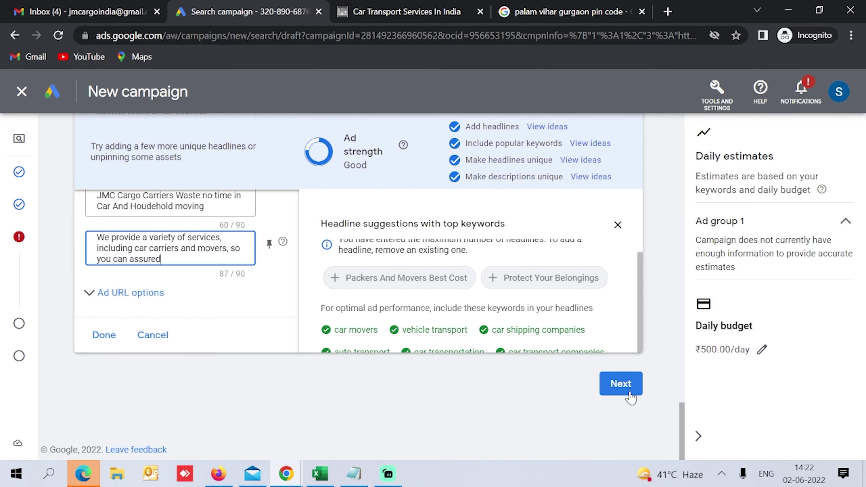
Step: Advance to Extensions and copy the Delhi car transportation page address from the company website
left_click(628, 389)
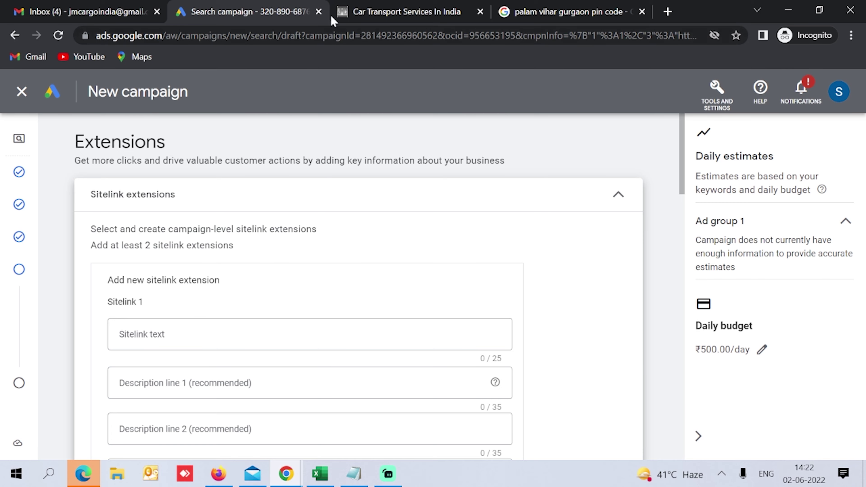
left_click(368, 5)
scroll(423, 254, "up", 15)
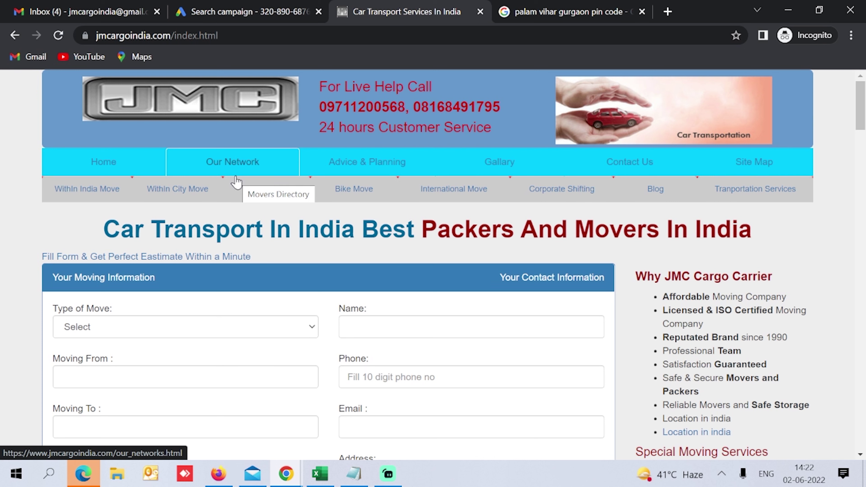
left_click(749, 195)
key("ctrl+l")
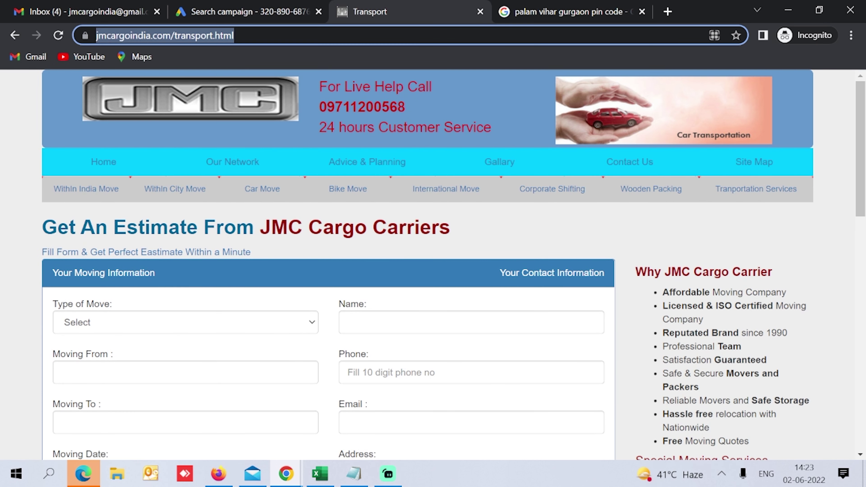
left_click(280, 11)
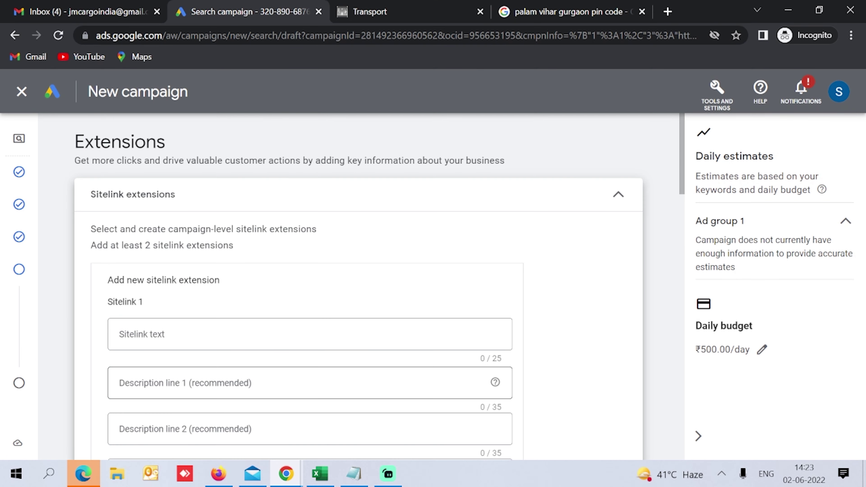
Step: Name Sitelink 1 'Transportation Services' and set Sitelink 2 to 'Car Transport' with the Delhi page URL
scroll(174, 246, "down", 2)
left_click(174, 246)
type("Transportation Services")
left_click(163, 454)
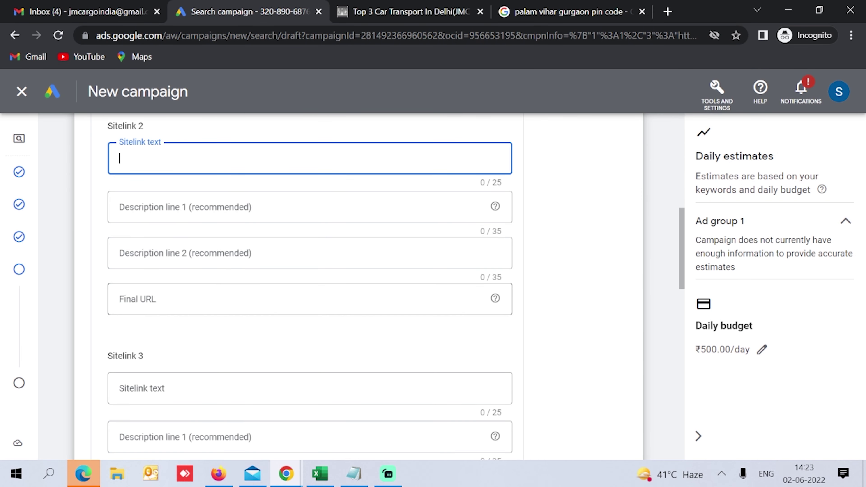
left_click(146, 308)
type("https://www.jmcargoindia.com/car-transportation-delhi.html")
left_click(180, 169)
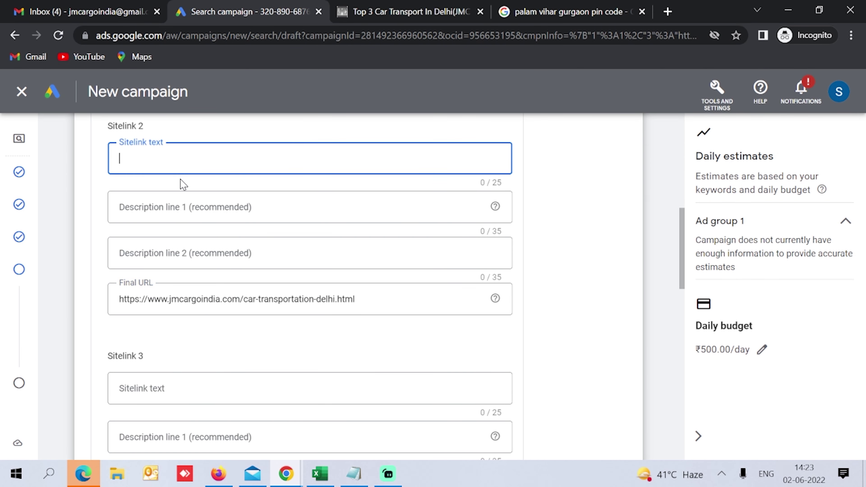
type("Car Transport")
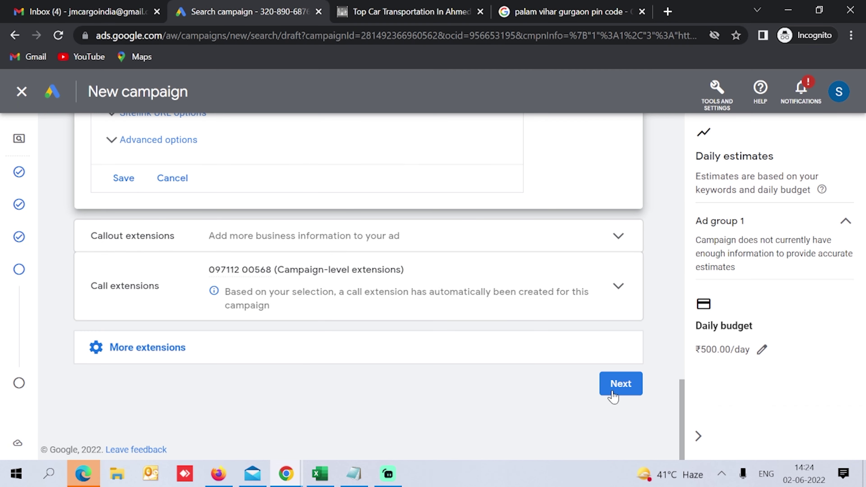
left_click(613, 396)
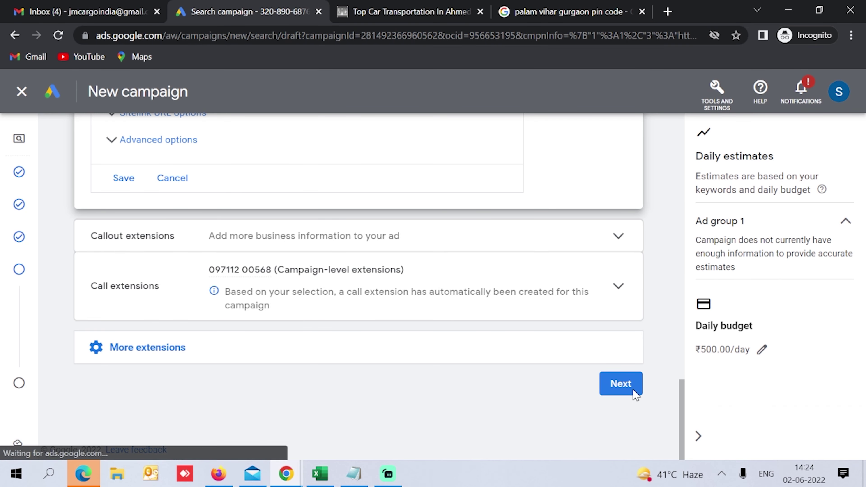
Step: Scroll through the JMC campaign review page and publish the campaign
scroll(326, 326, "down", 10)
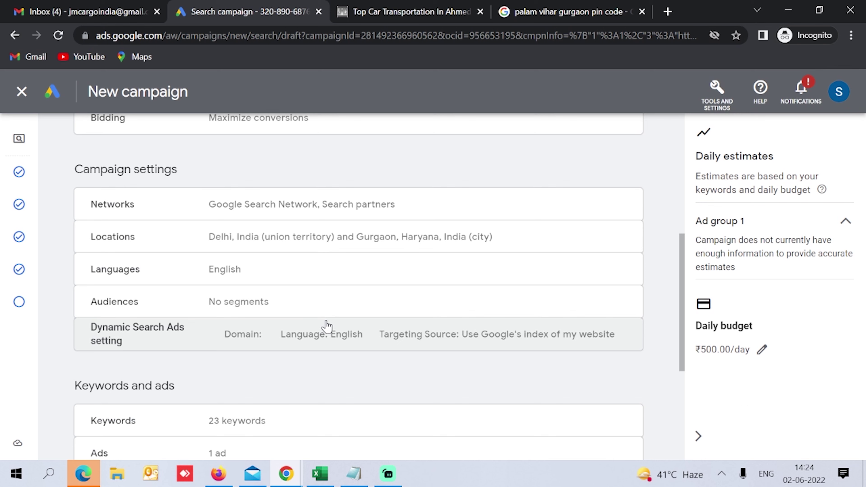
scroll(327, 326, "down", 5)
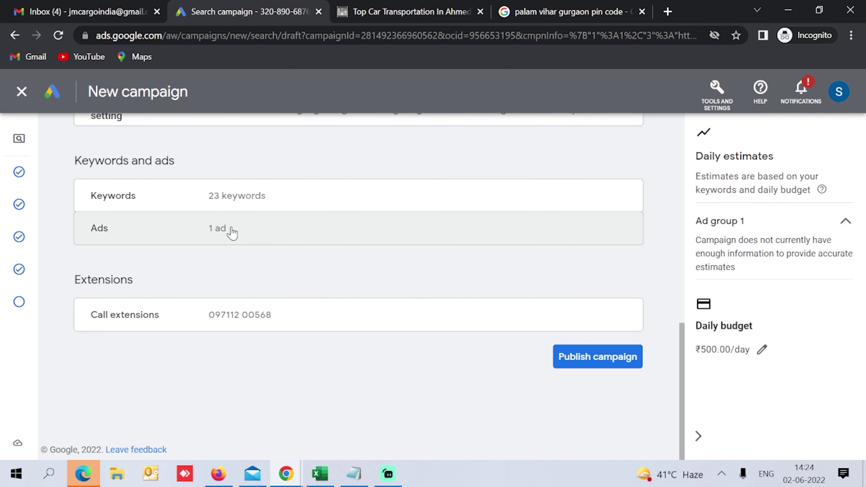
scroll(243, 327, "up", 10)
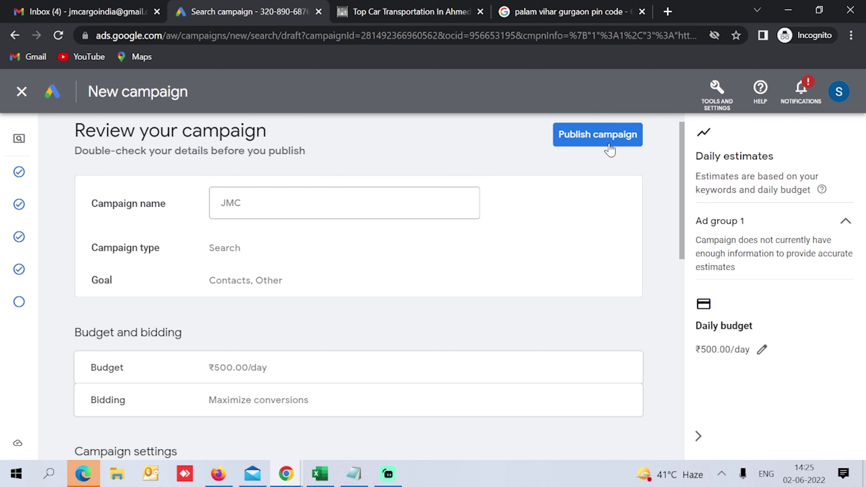
left_click(610, 150)
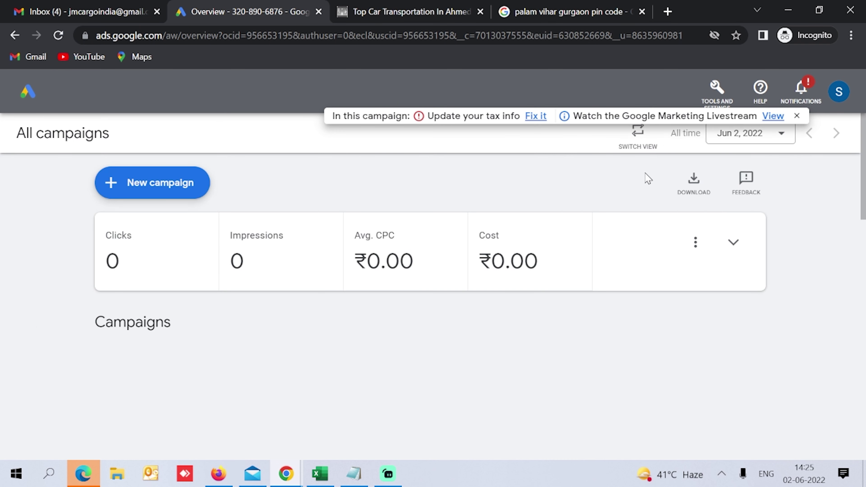
Step: Go from the account overview to All search ads and bring up the new-ad options
left_click(638, 134)
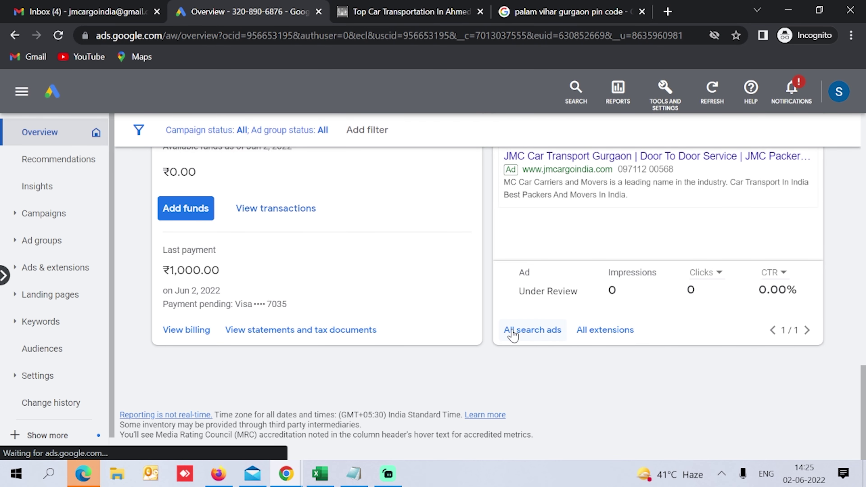
left_click(513, 330)
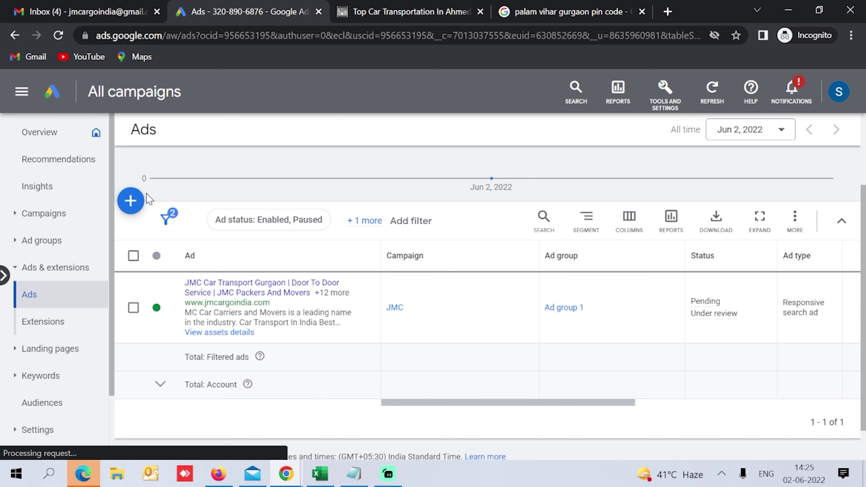
left_click(136, 201)
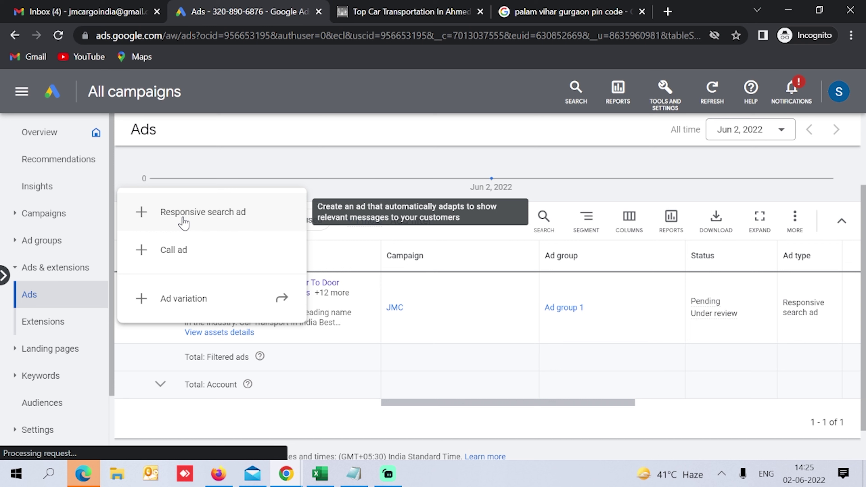
Step: Create a call ad in campaign JMC, Ad group 1, with India as the phone country
left_click(176, 254)
left_click(222, 249)
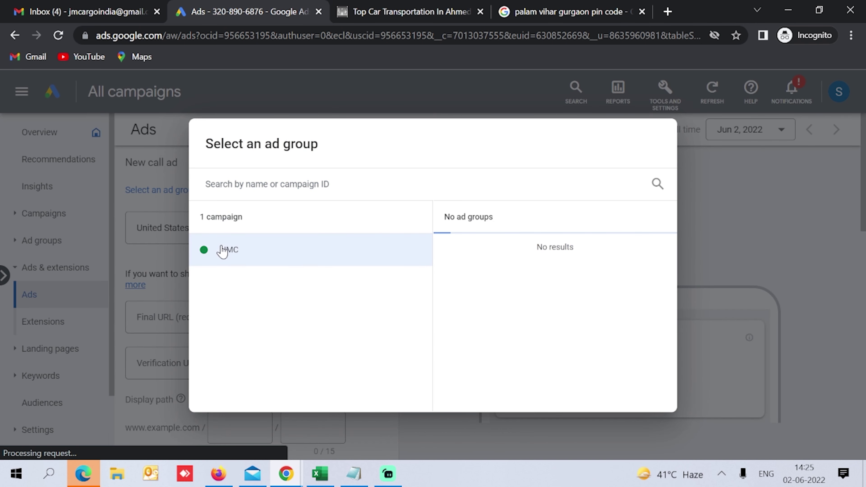
left_click(461, 259)
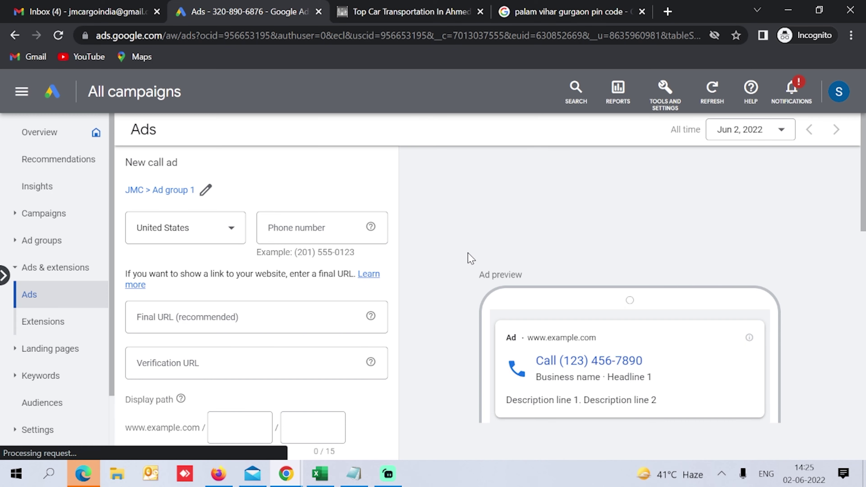
left_click(176, 228)
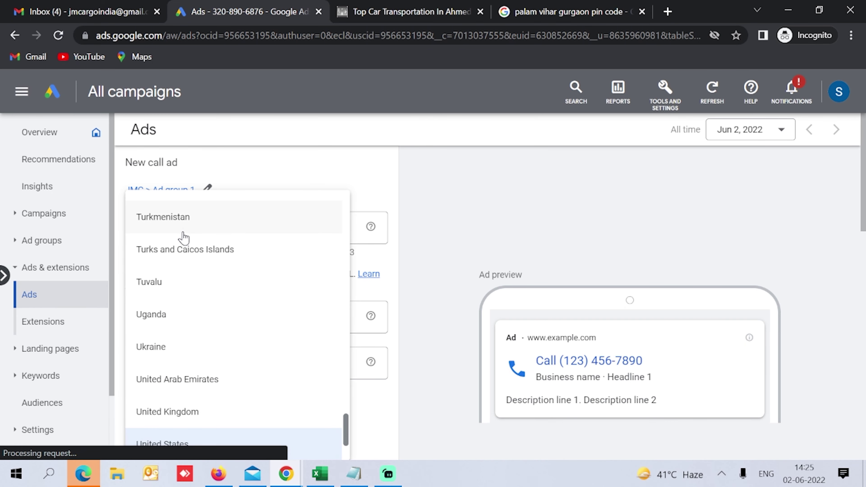
scroll(187, 248, "down", 3)
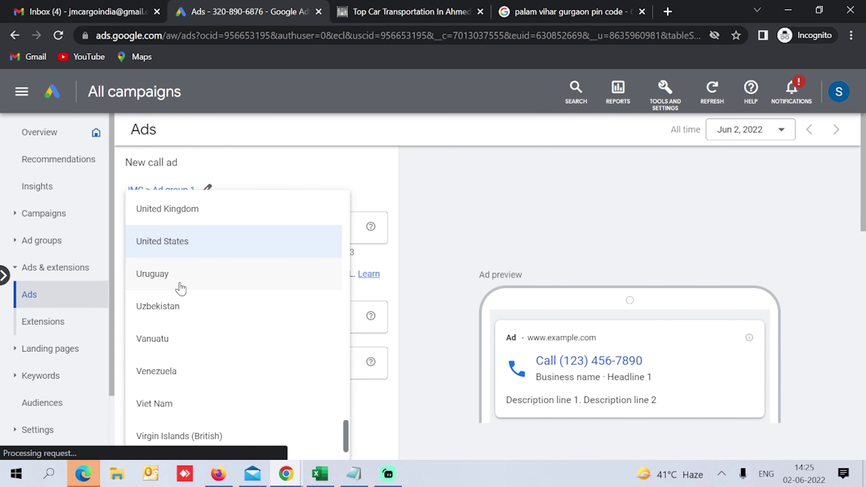
scroll(180, 288, "down", 2)
scroll(180, 292, "down", 1)
scroll(180, 288, "up", 10)
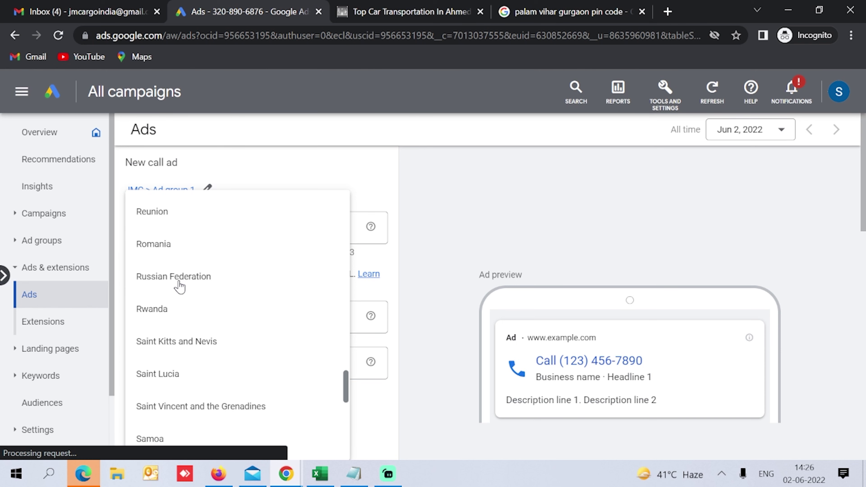
scroll(180, 288, "up", 10)
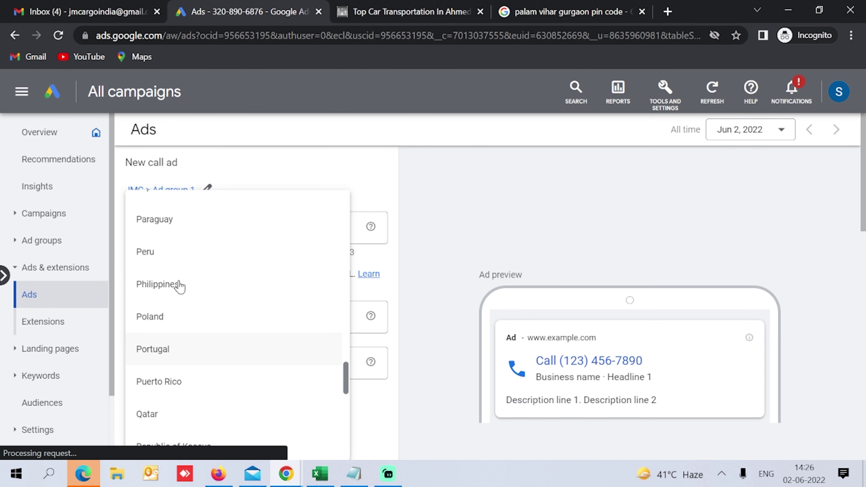
scroll(180, 288, "up", 8)
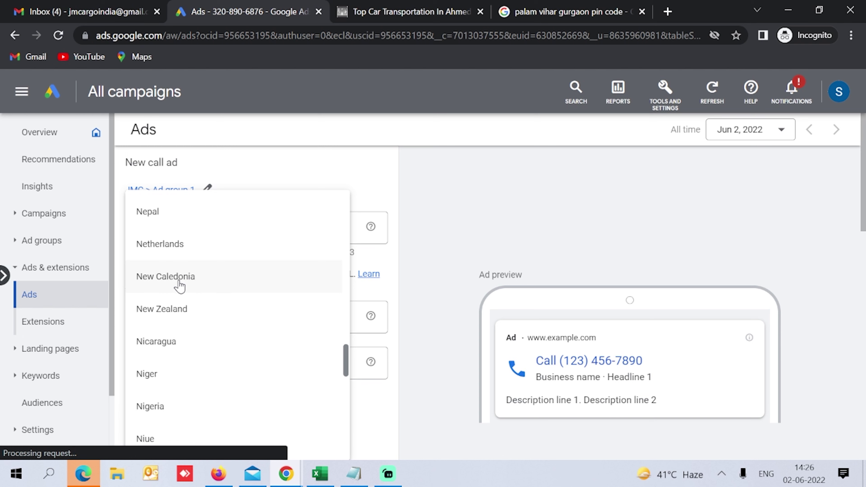
scroll(180, 290, "up", 10)
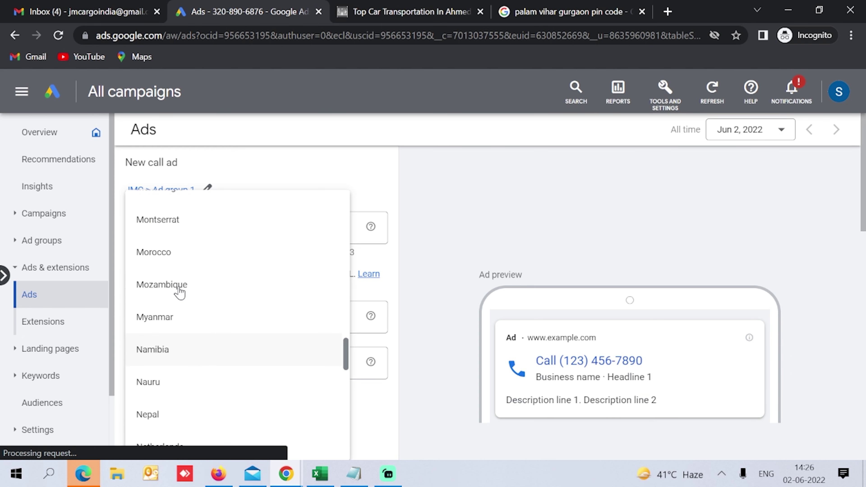
scroll(177, 291, "up", 10)
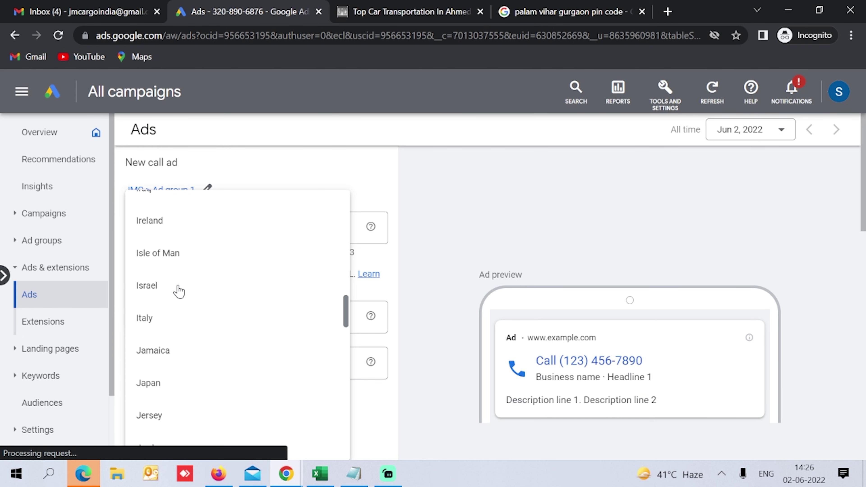
scroll(177, 291, "down", 4)
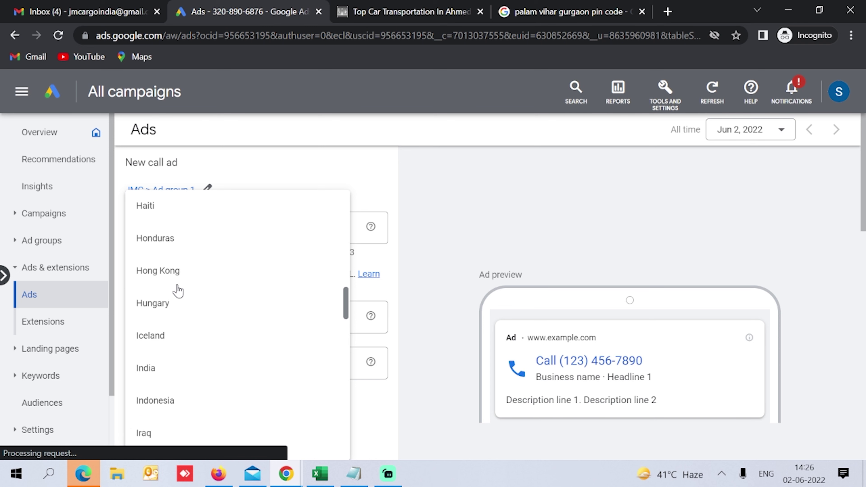
left_click(158, 350)
scroll(167, 192, "down", 5)
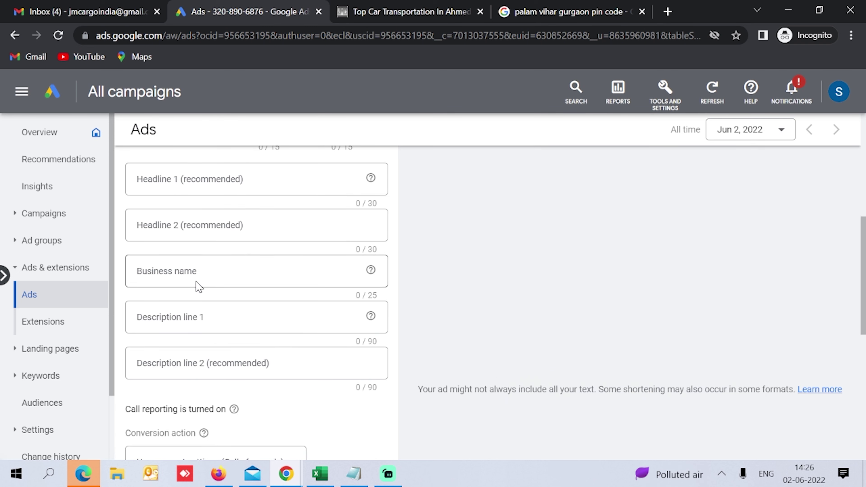
Step: Fill the headlines with 'best car transport service' and 'Vehicle Shifting Services' copied from the notes
left_click(352, 482)
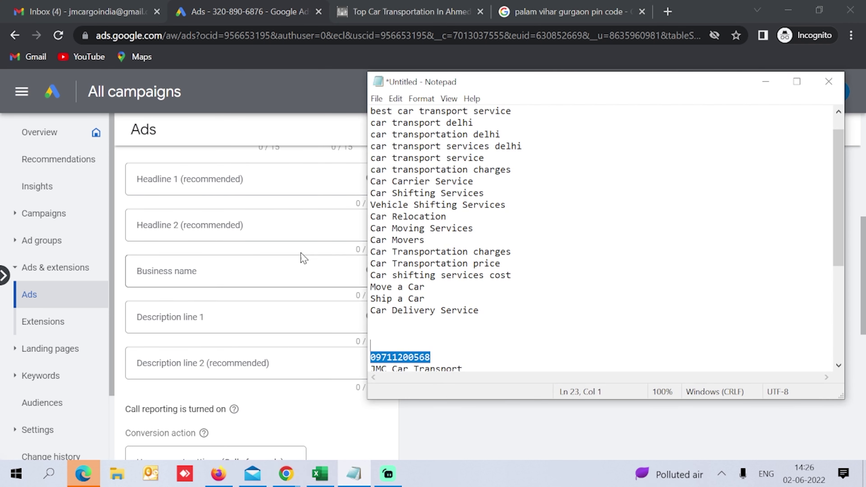
left_click_drag(512, 111, 342, 118)
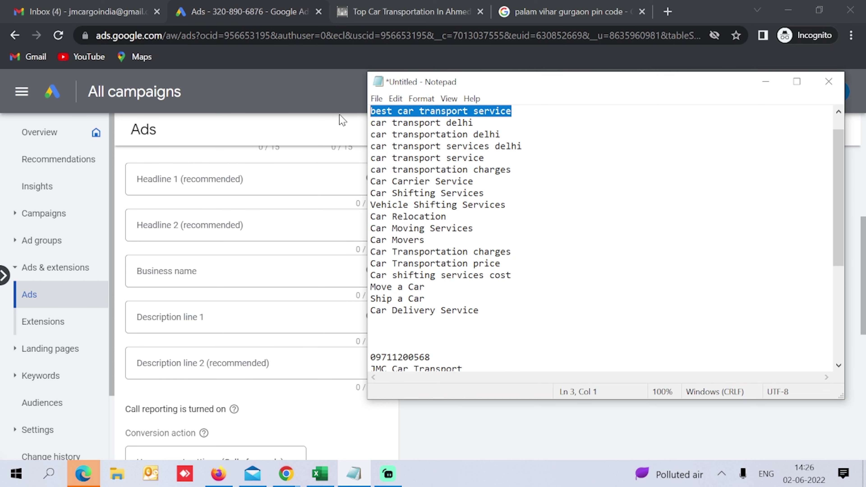
key("ctrl+c")
left_click(307, 179)
key("ctrl+v")
key("Tab")
key("alt+Tab")
left_click_drag(506, 205, 343, 210)
key("ctrl+c")
left_click(344, 214)
key("ctrl+v")
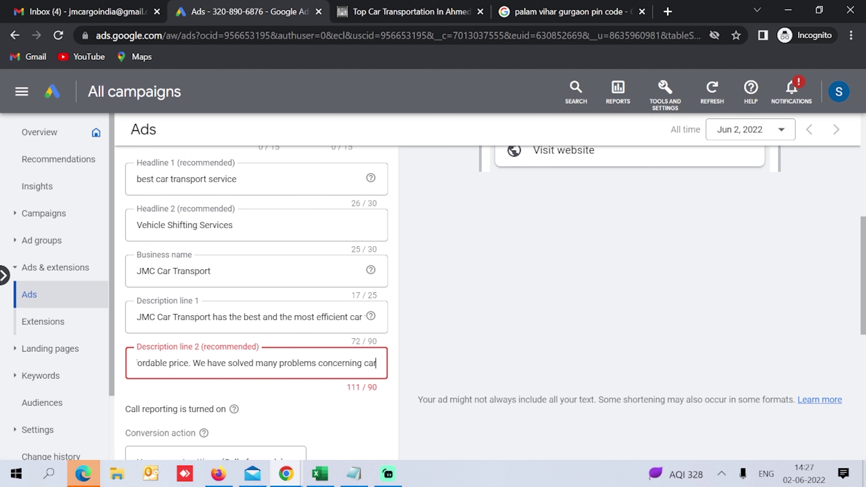
key("BackSpace")
key("BackSpace")
key("BackSpace")
key("BackSpace")
key("BackSpace")
key("BackSpace")
key("BackSpace")
key("BackSpace")
key("BackSpace")
key("BackSpace")
key("BackSpace")
key("BackSpace")
key("BackSpace")
key("BackSpace")
key("BackSpace")
key("BackSpace")
key("BackSpace")
key("BackSpace")
key("BackSpace")
key("BackSpace")
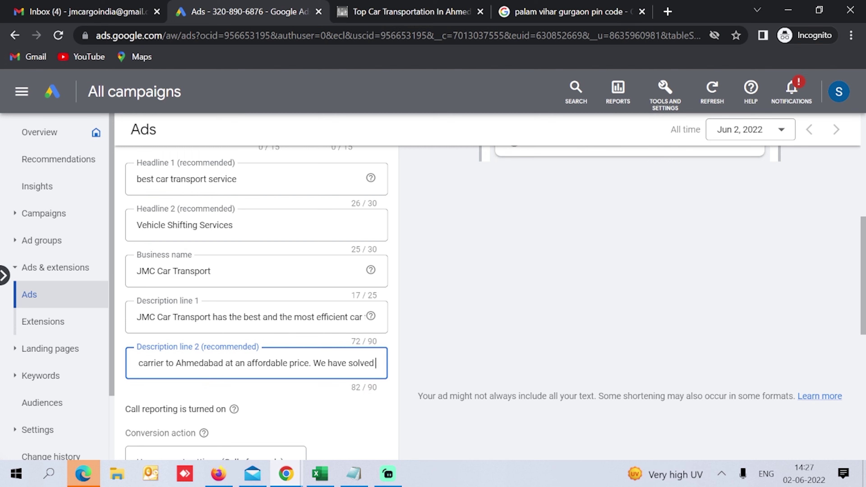
Step: Set the conversion action to Calls from ads and save the new call ad
scroll(228, 280, "down", 5)
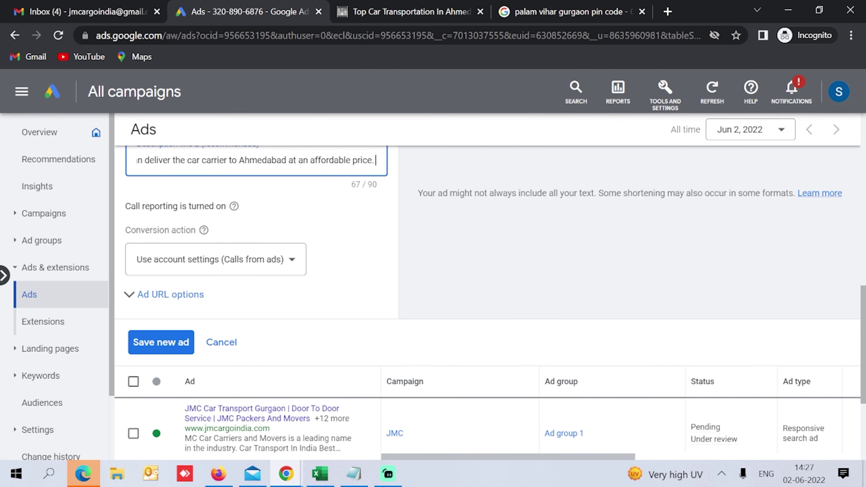
left_click(216, 265)
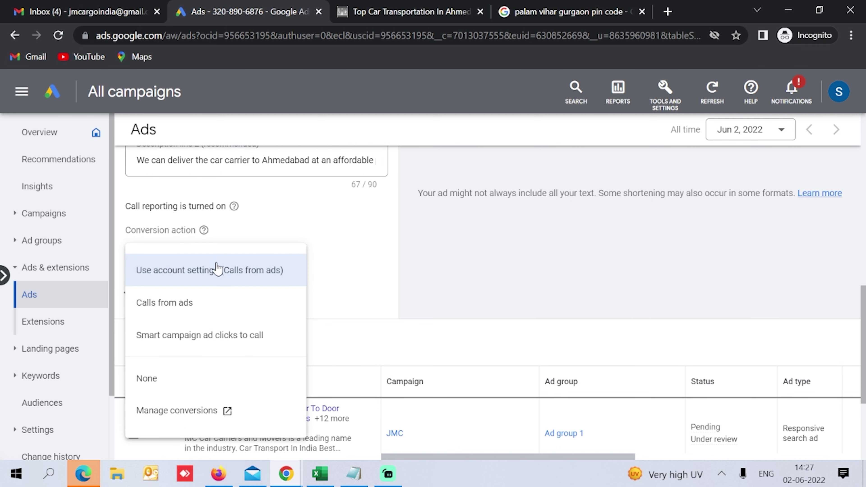
left_click(172, 309)
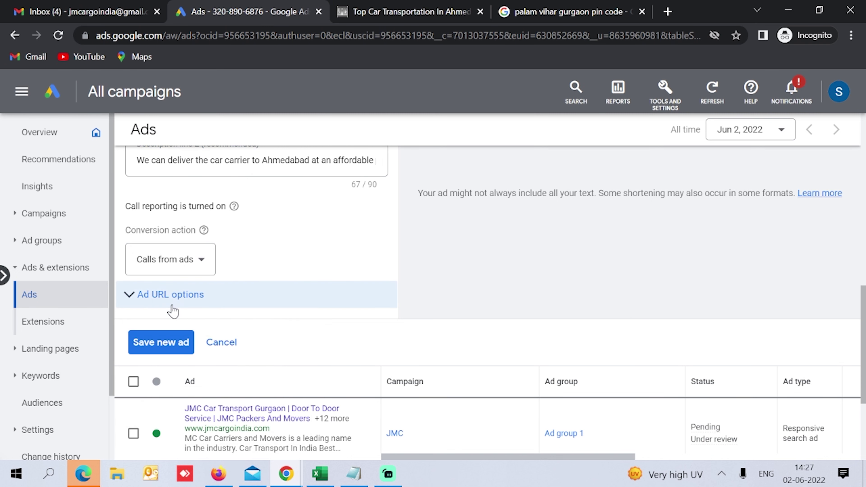
left_click(164, 349)
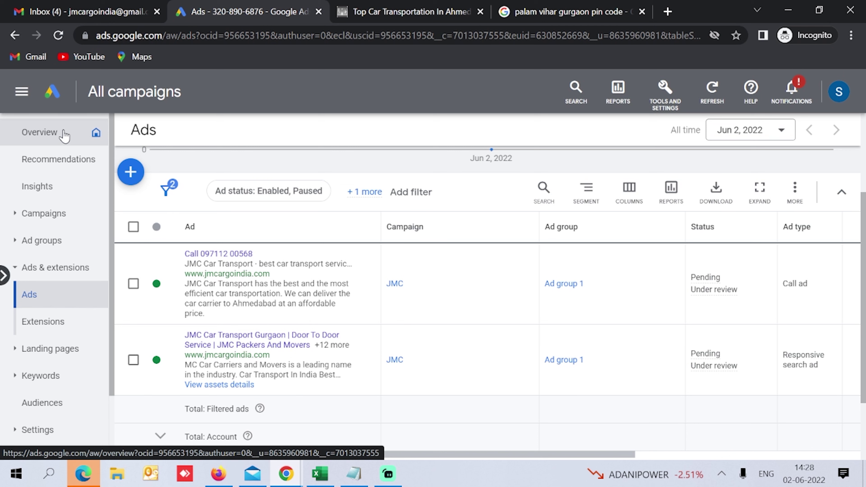
Step: Return to the account Overview, with car transport keywords at ₹0.00 cost, and go to Recommendations
left_click(22, 132)
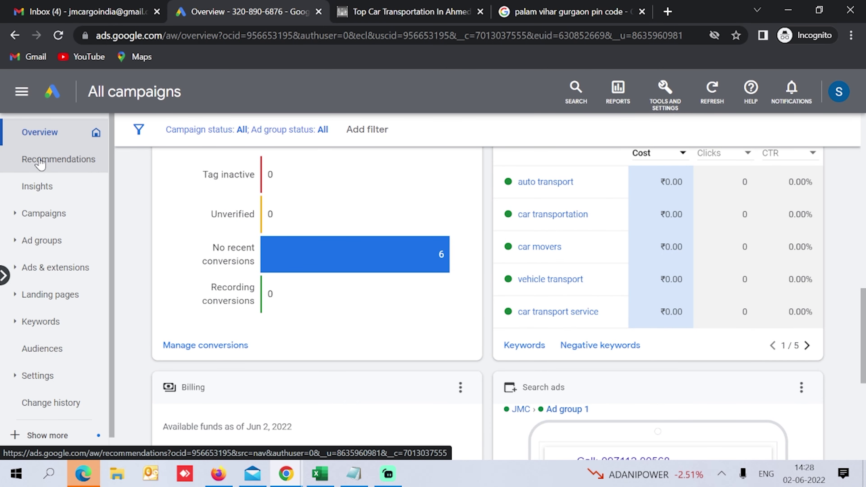
left_click(64, 170)
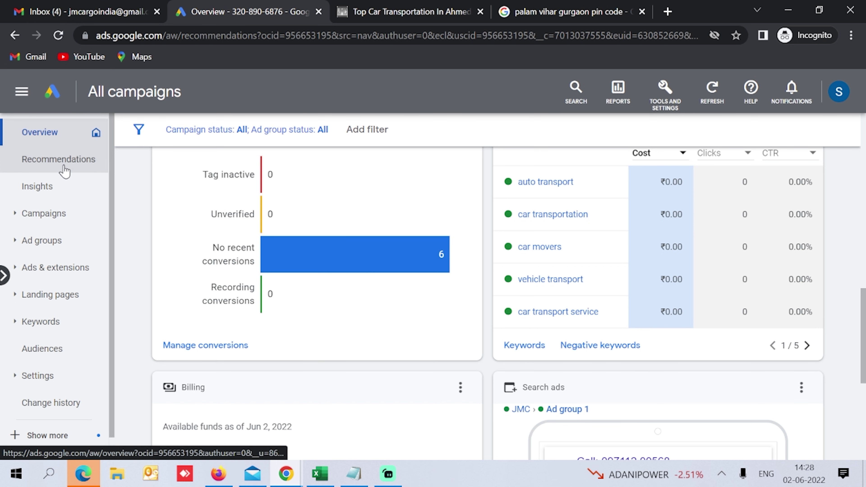